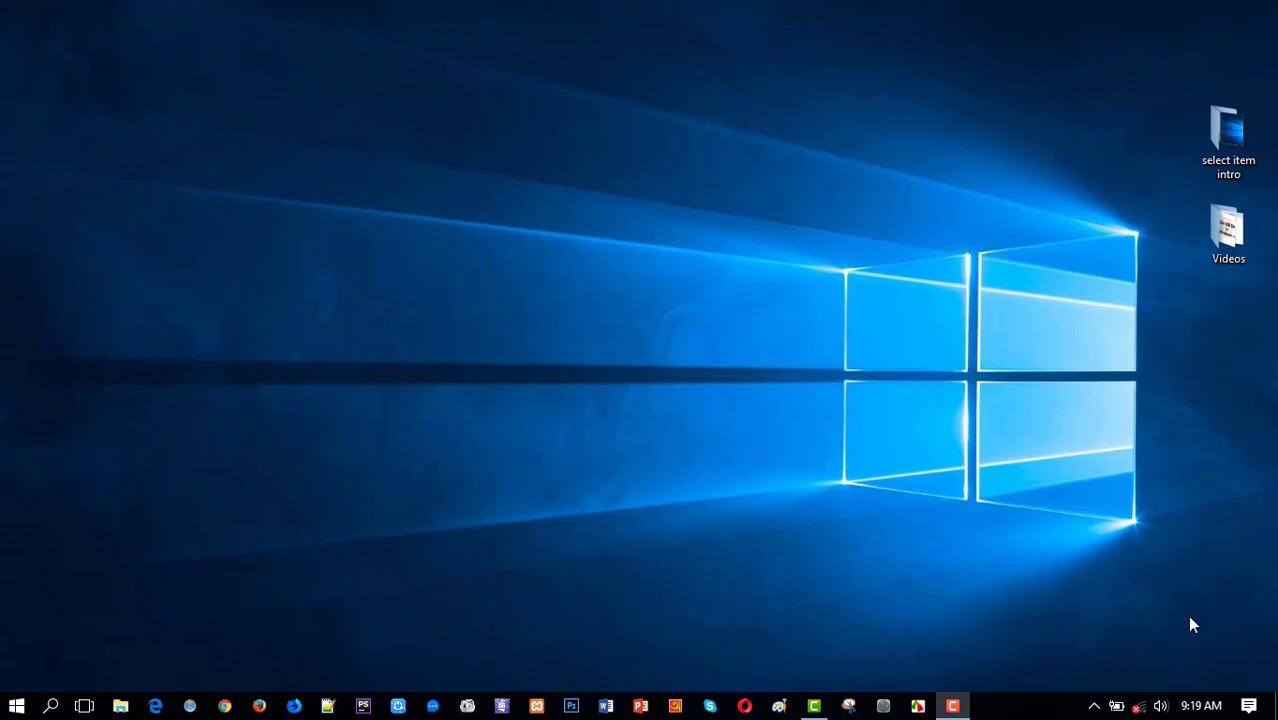
Launch File Explorer from its taskbar icon.
click(121, 705)
In the Multisoft folder, drag-select the 13-file block starting at Adobe All.zip, then clear the selection.
click(236, 473)
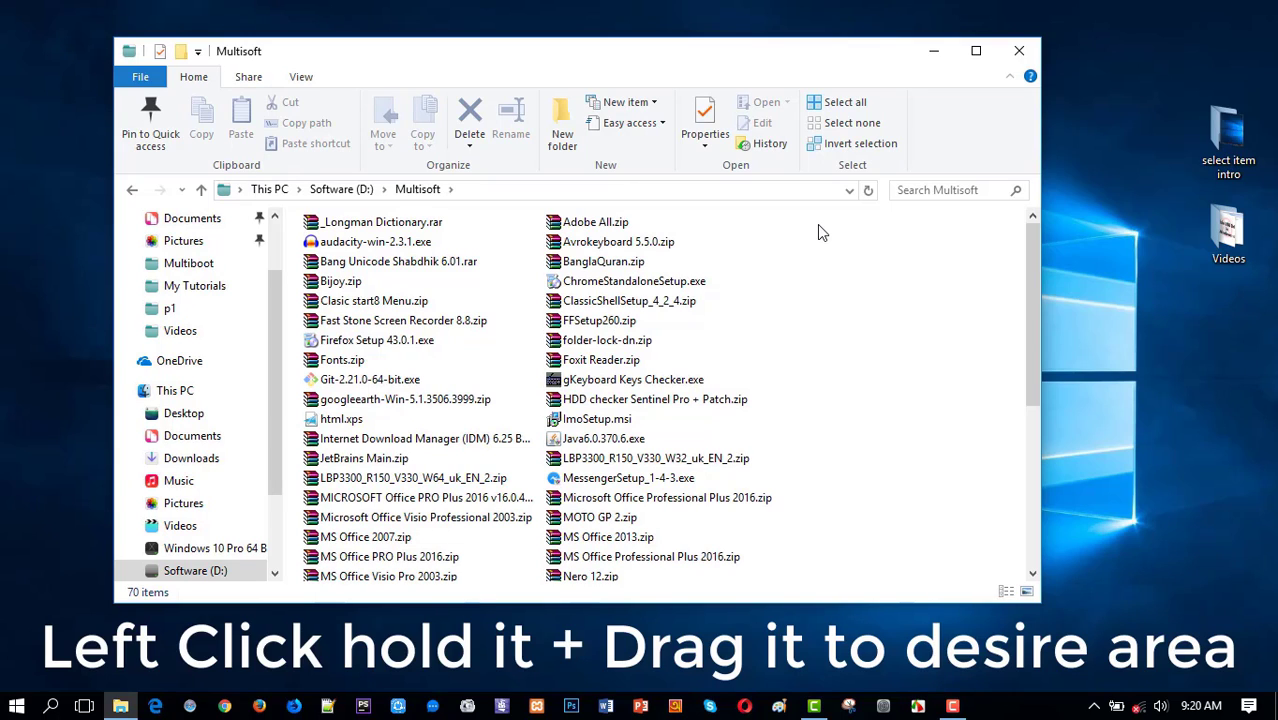
drag(817, 224, 605, 456)
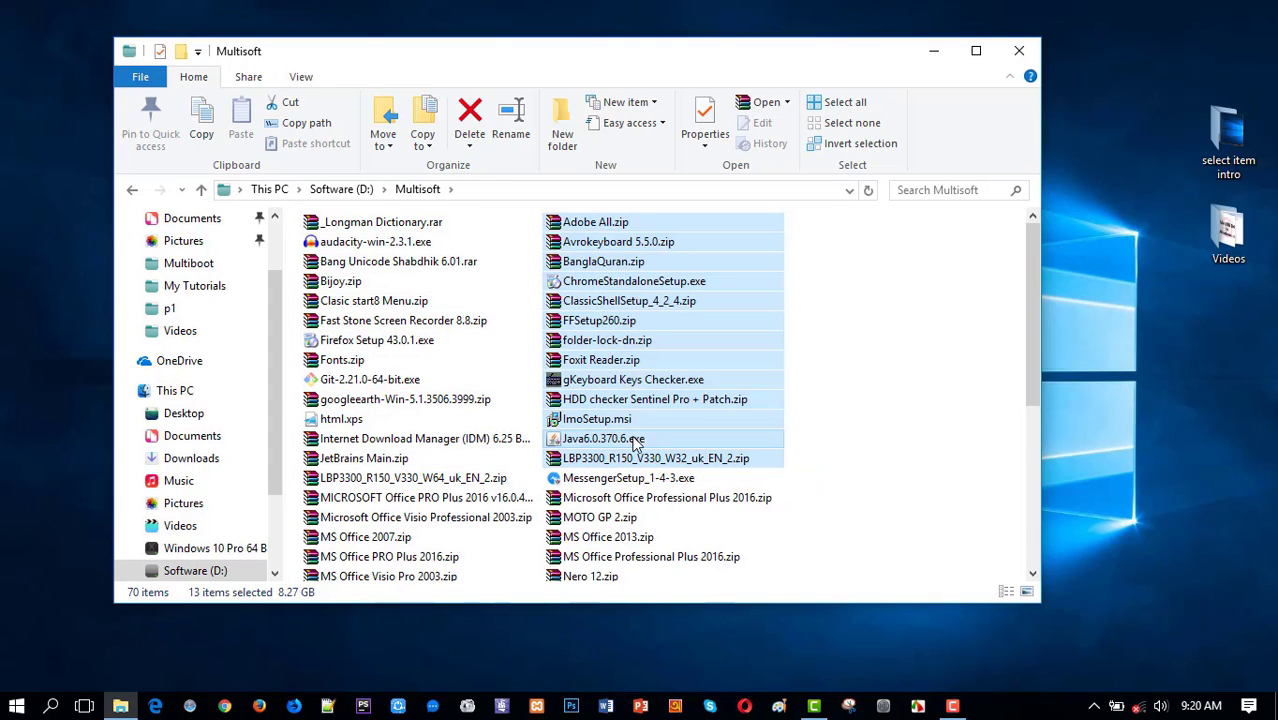
click(848, 302)
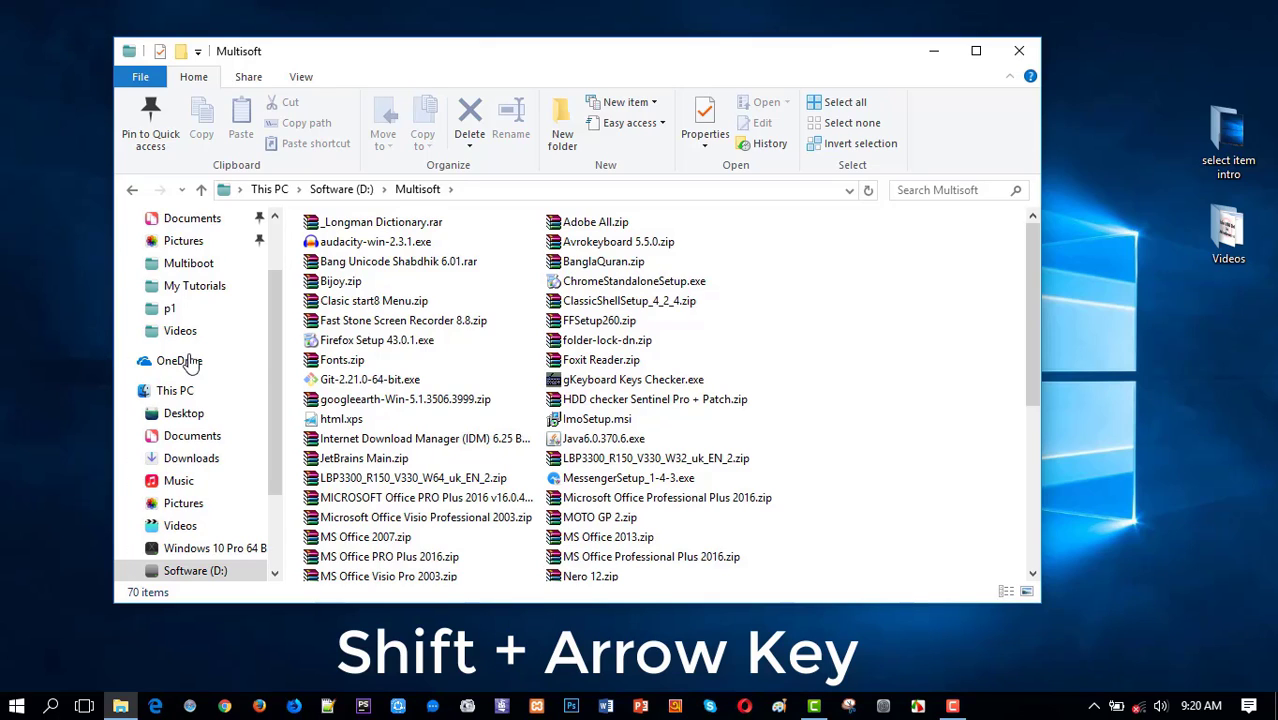
click(343, 266)
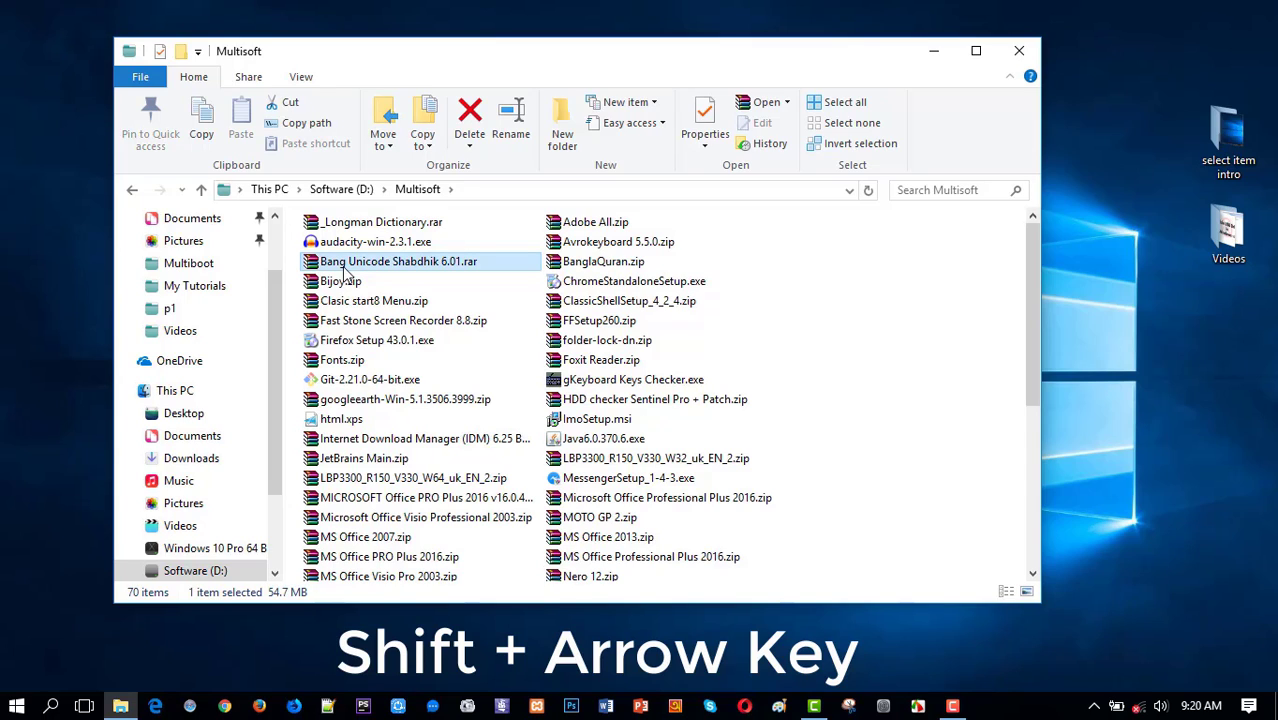
key(shift+Down)
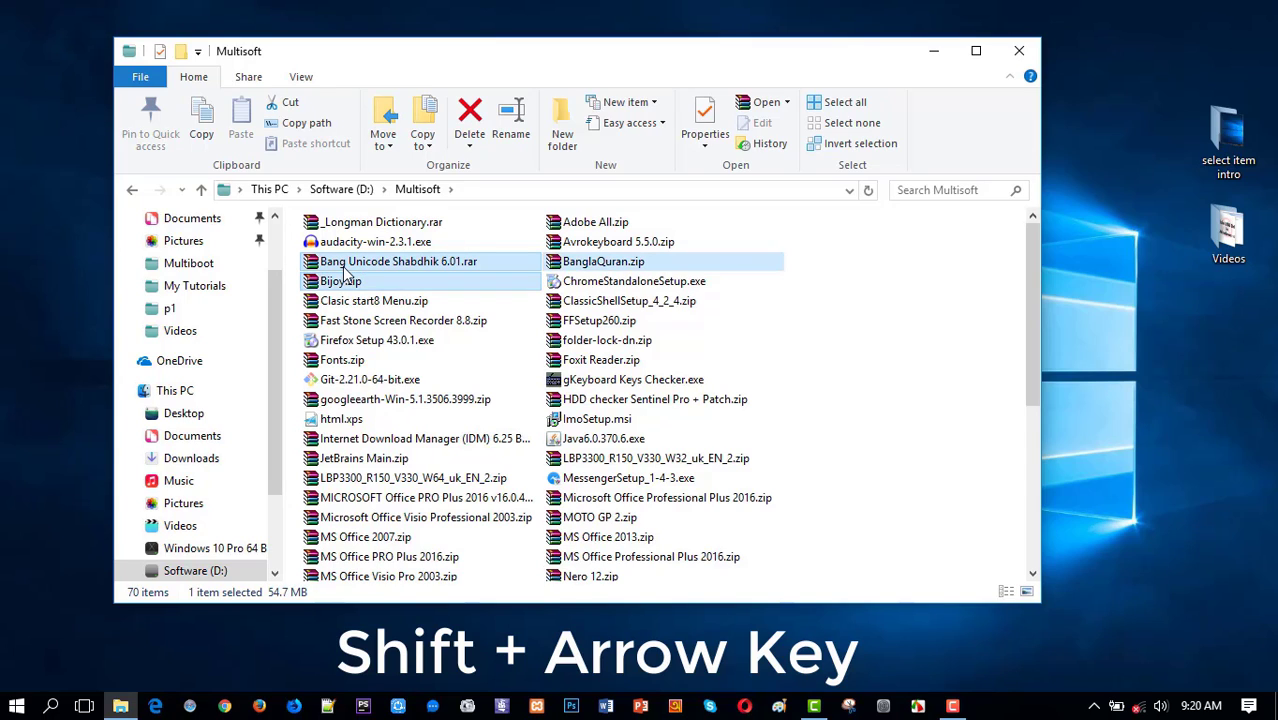
key(shift+Down)
key(shift+Down)
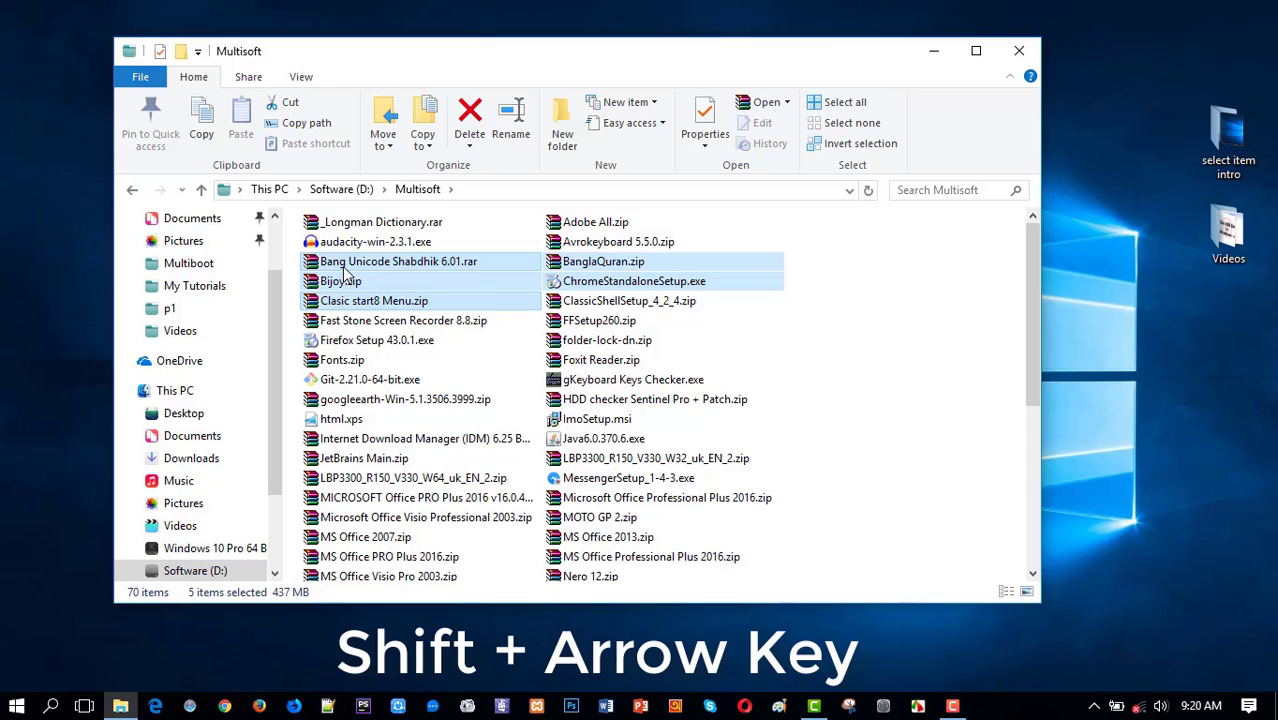
key(shift+Left)
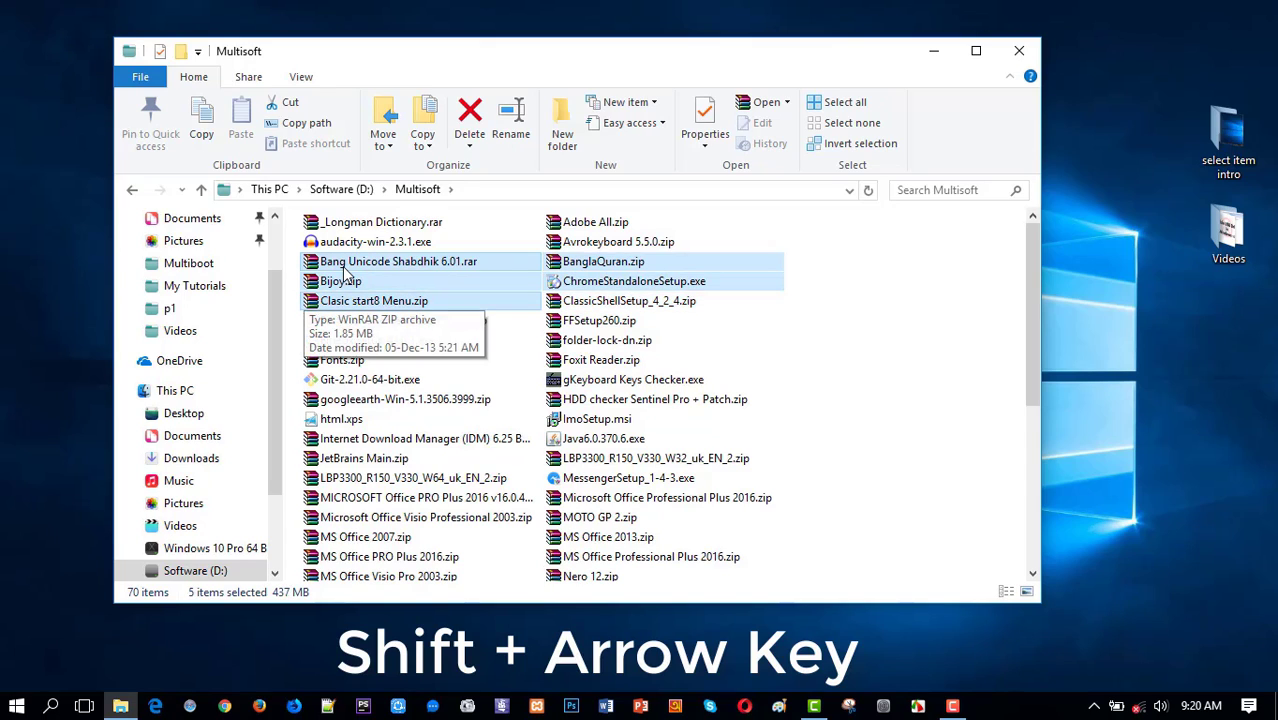
key(shift+Down)
key(shift+Down)
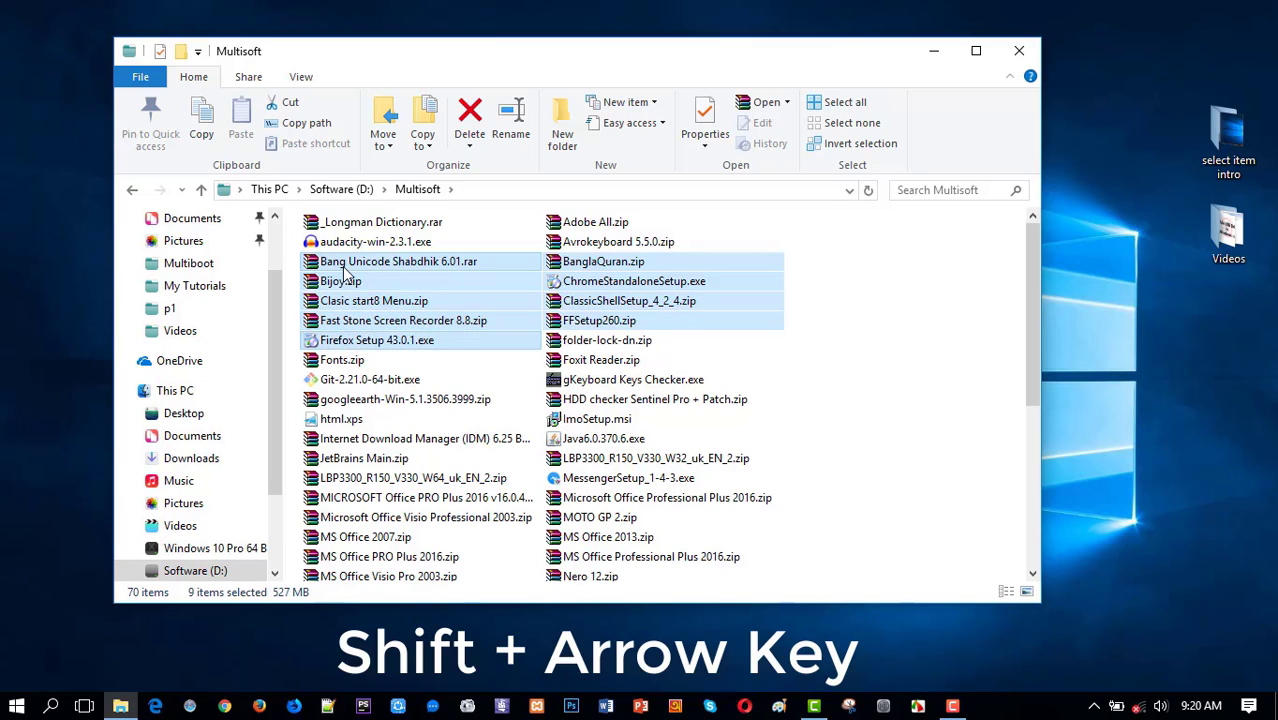
key(shift+Down)
key(shift+Down)
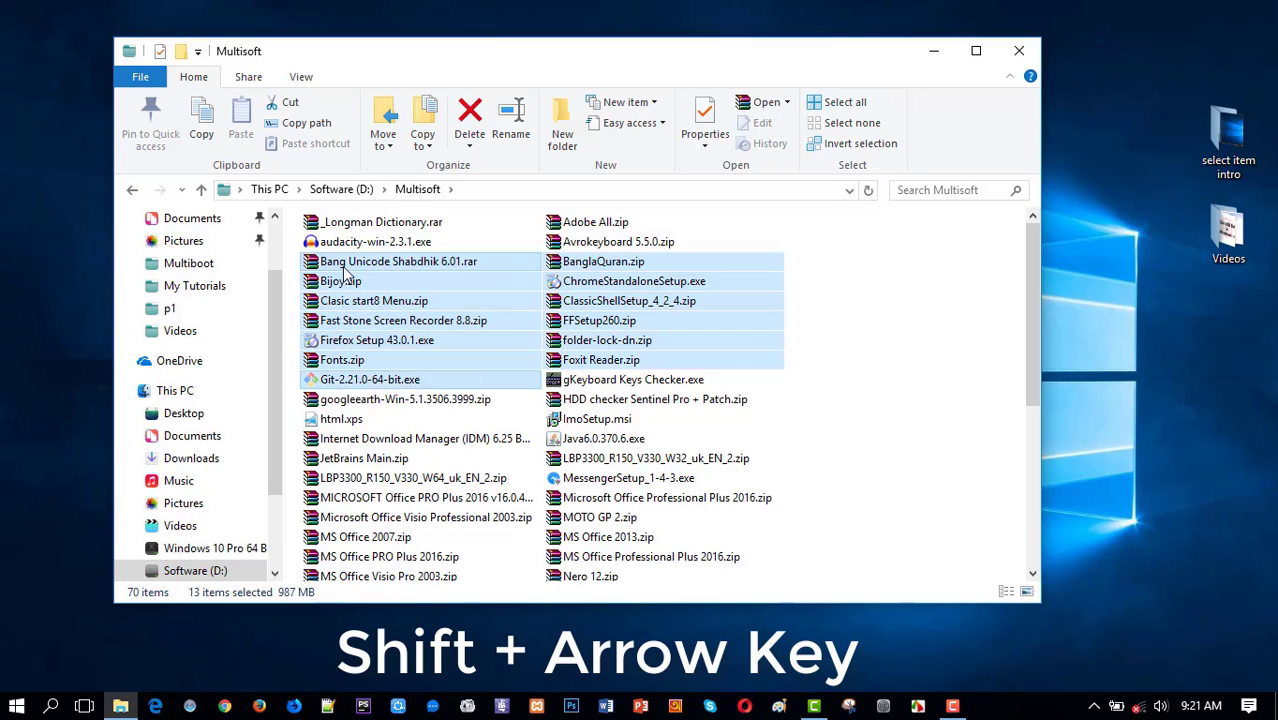
key(shift+Down)
key(shift+Up)
key(shift+Up)
key(shift+Up)
key(shift+Up)
key(shift+Up)
key(shift+Up)
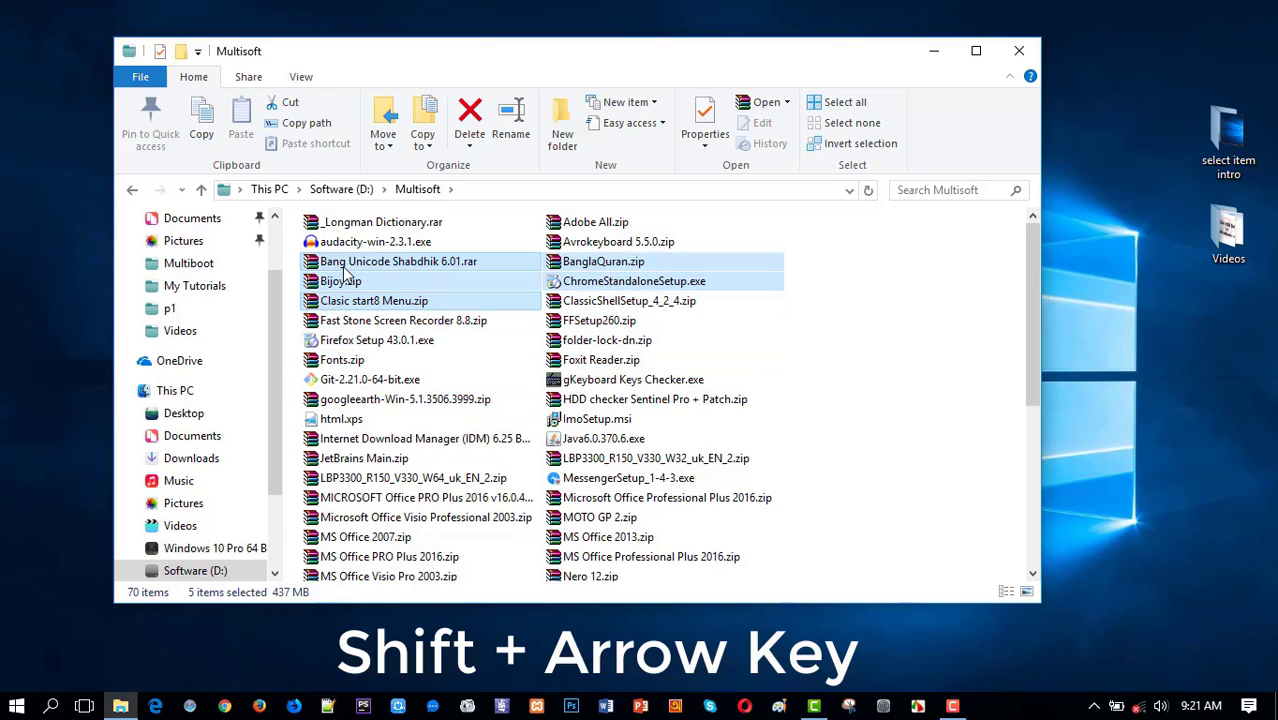
key(shift+Up)
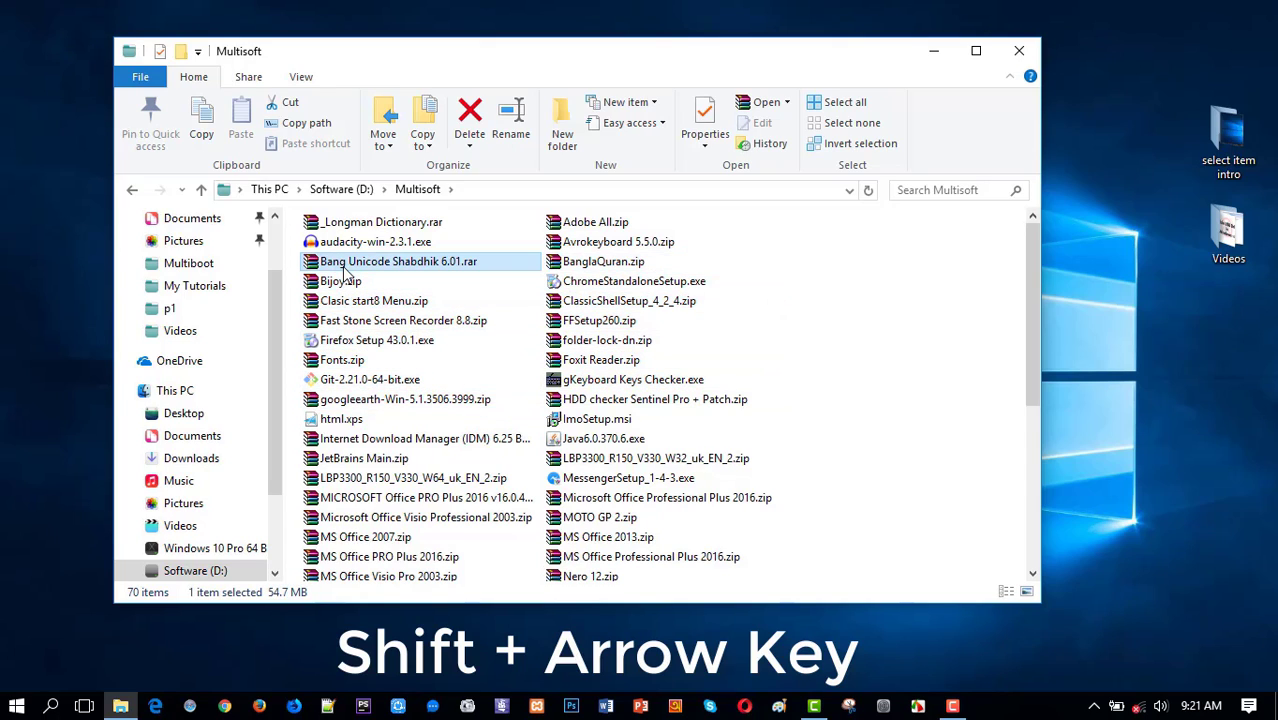
key(shift+Left)
key(shift+Right)
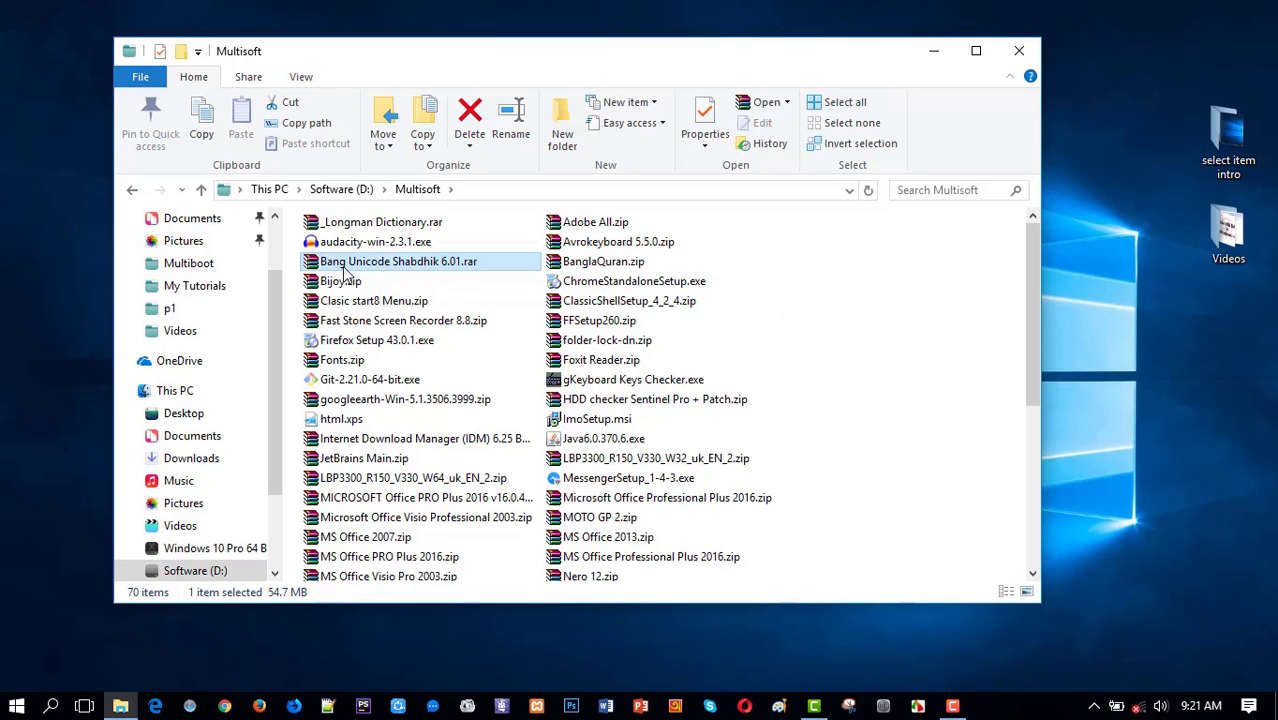
key(shift+Down)
key(shift+Down)
key(shift+Down)
key(shift+Down)
key(shift+Down)
key(shift+Down)
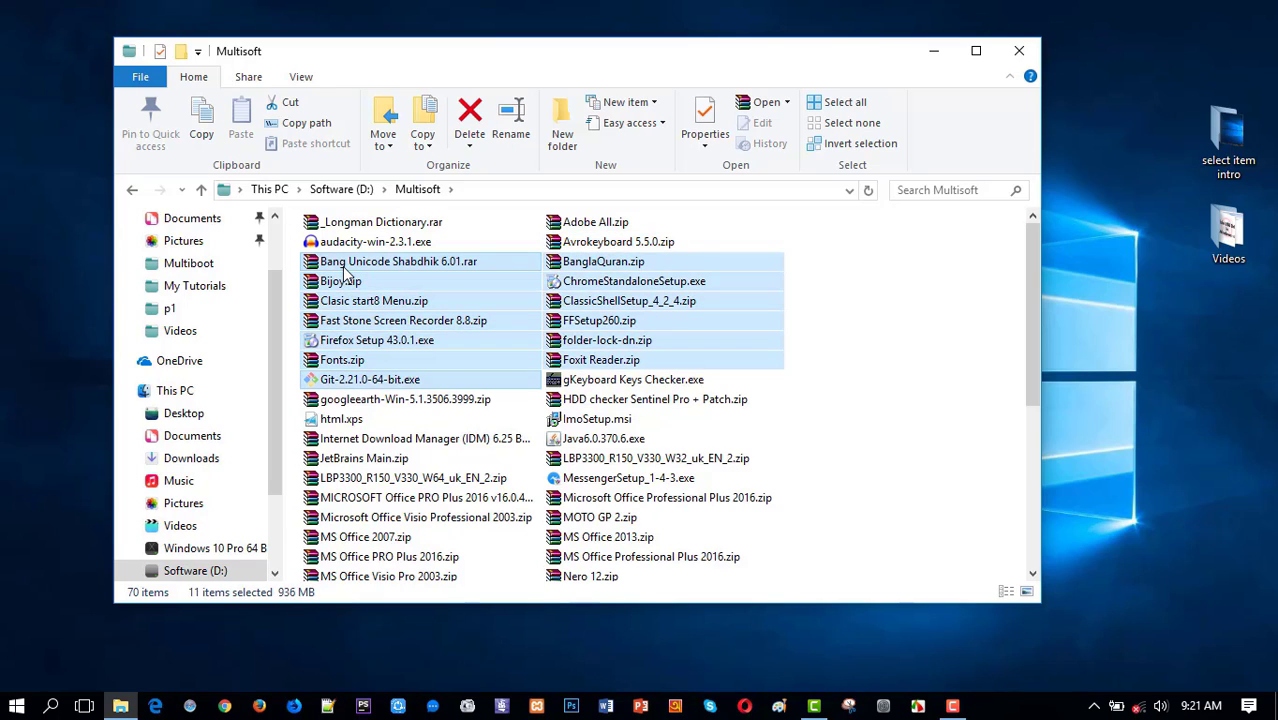
key(shift+Down)
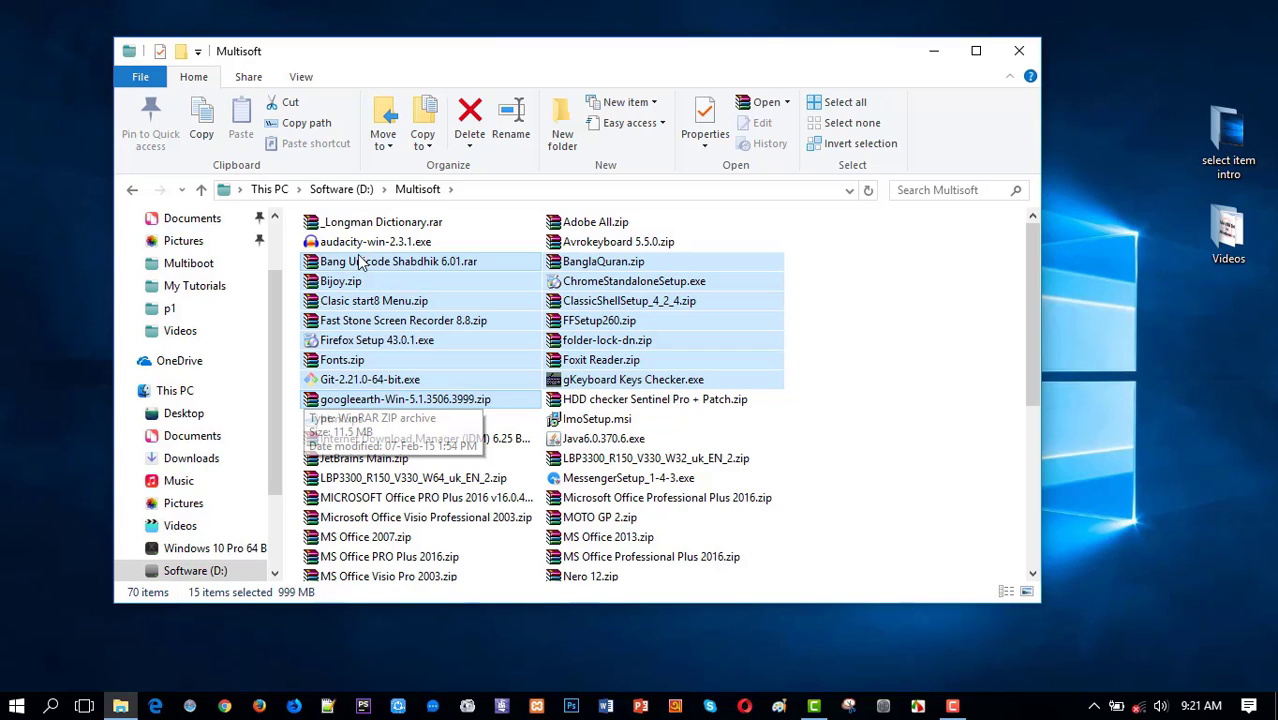
click(812, 322)
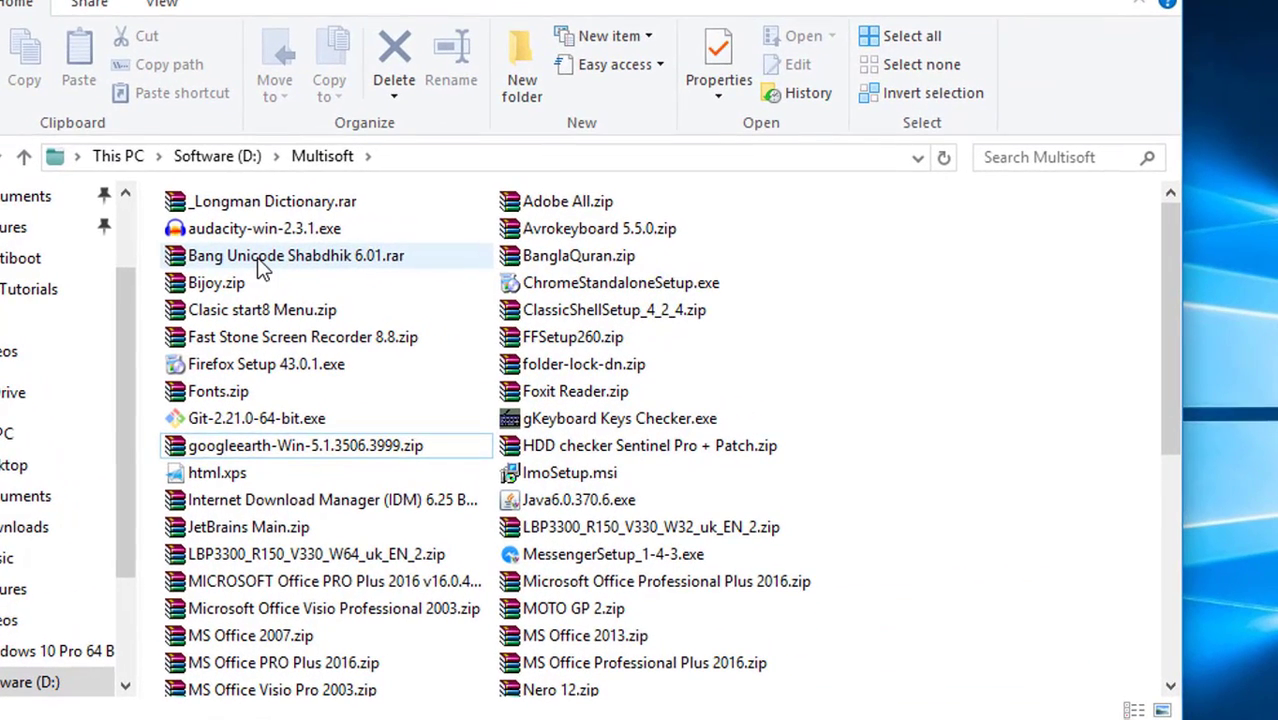
Select single files in turn: Bang Unicode Shabdhik 6.01.rar, Fast Stone Screen Recorder, ClassicShellSetup, then HDD checker Sentinel Pro.
click(448, 262)
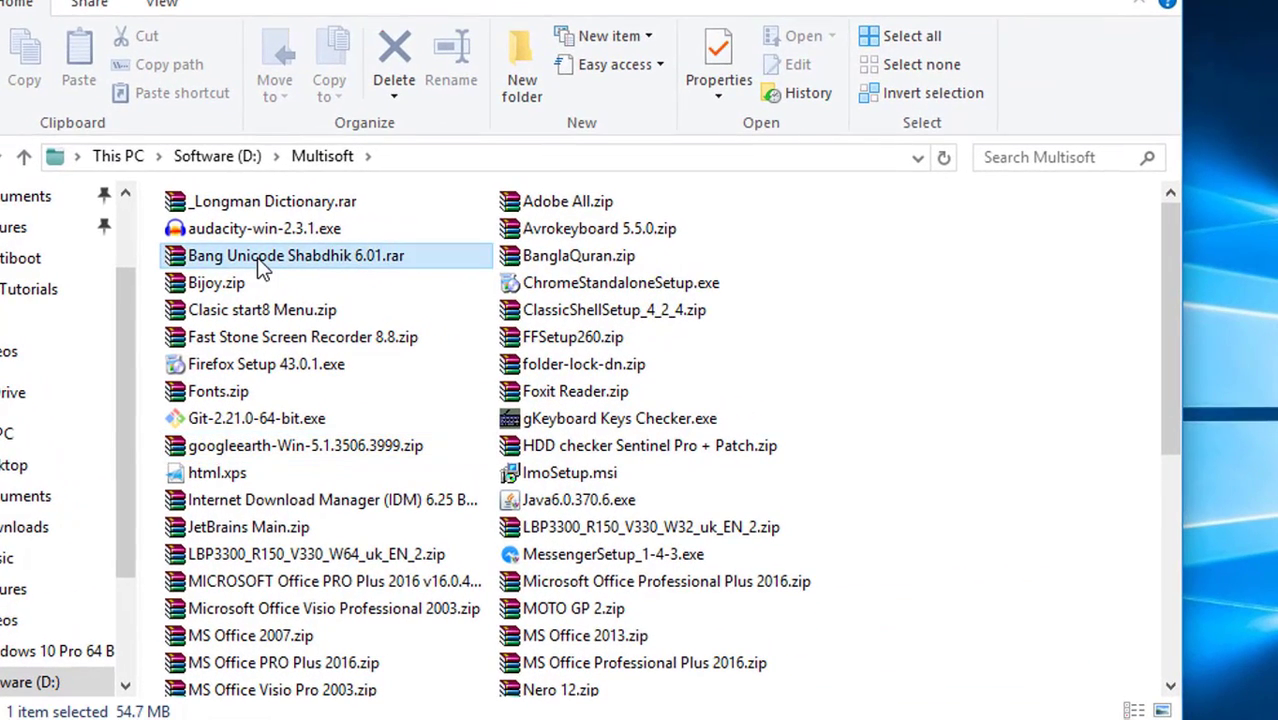
click(250, 340)
click(548, 314)
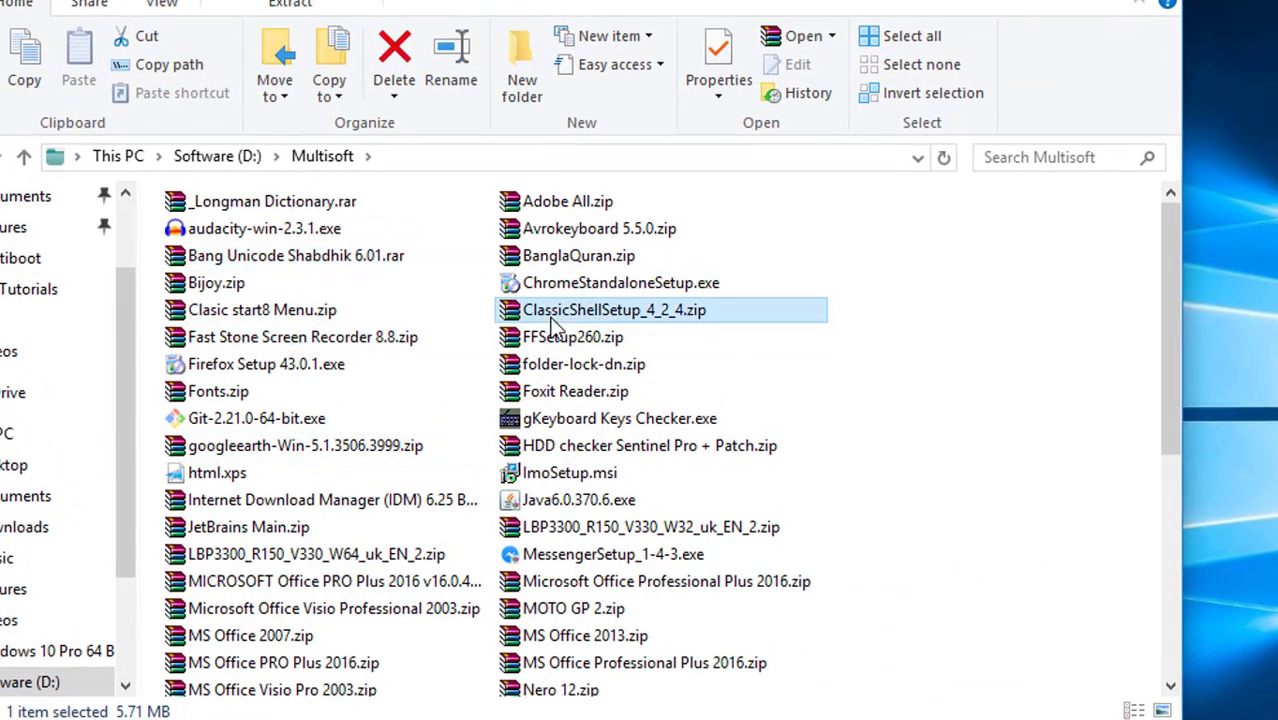
click(546, 457)
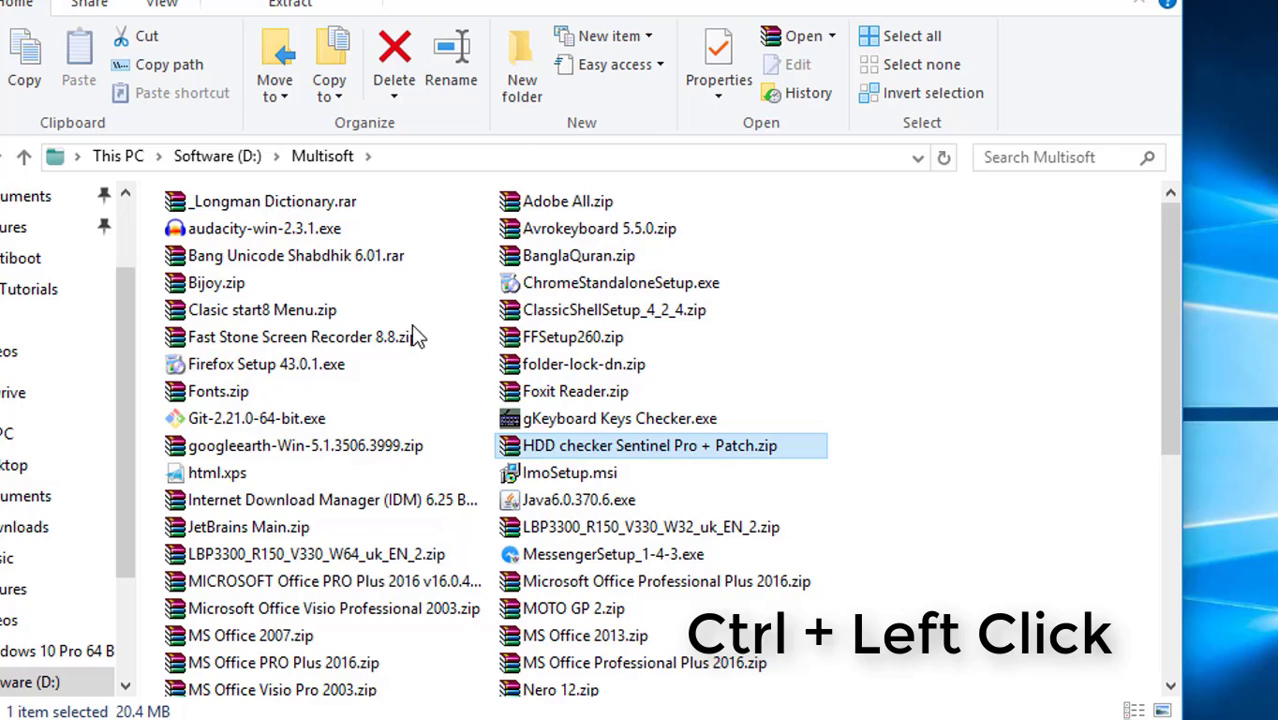
Add Clasic start8 Menu, Fonts, FFSetup260, LBP3300, MS Office 2013 and Adobe All zips, then deselect all.
ctrl+click(237, 318)
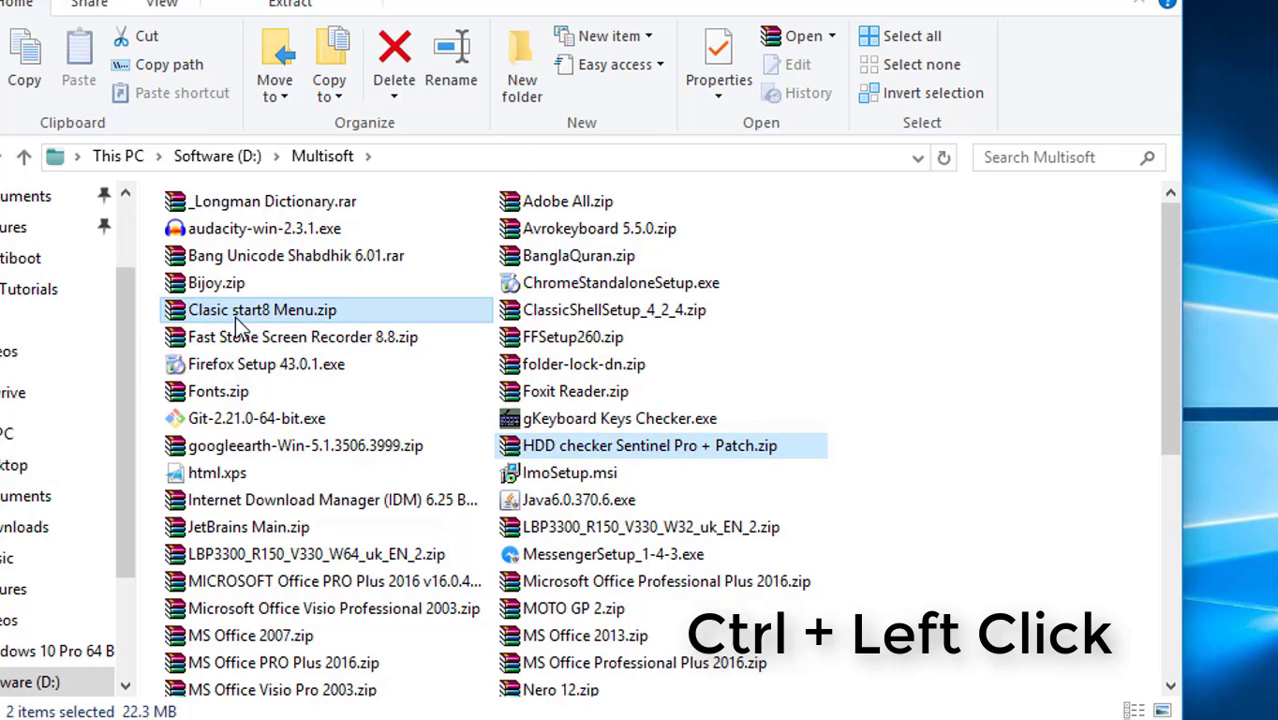
ctrl+click(240, 392)
ctrl+click(572, 340)
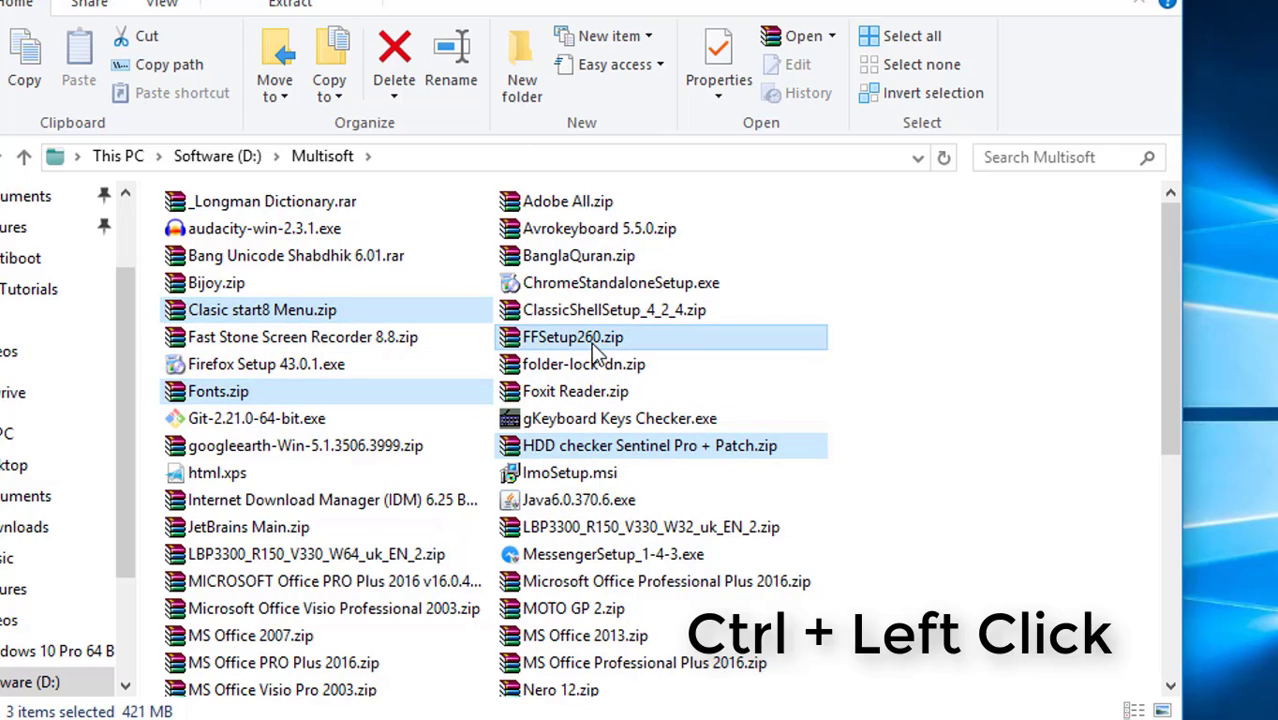
ctrl+click(318, 558)
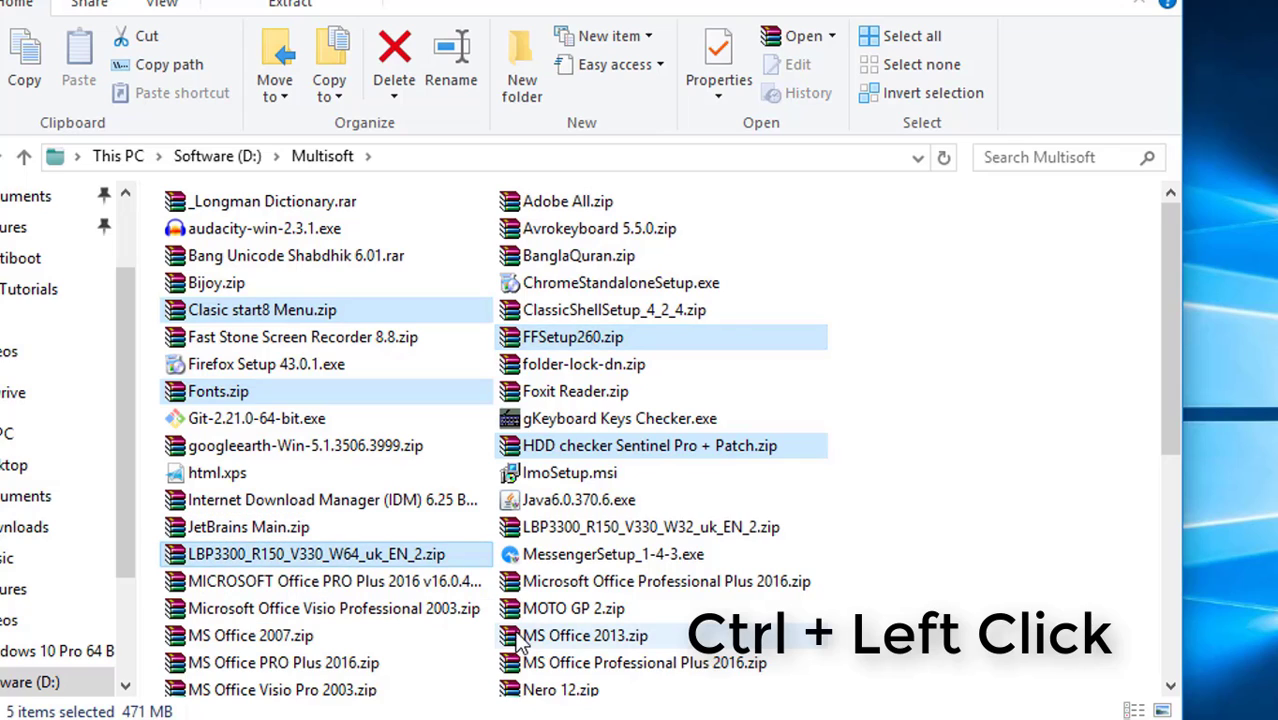
ctrl+click(535, 637)
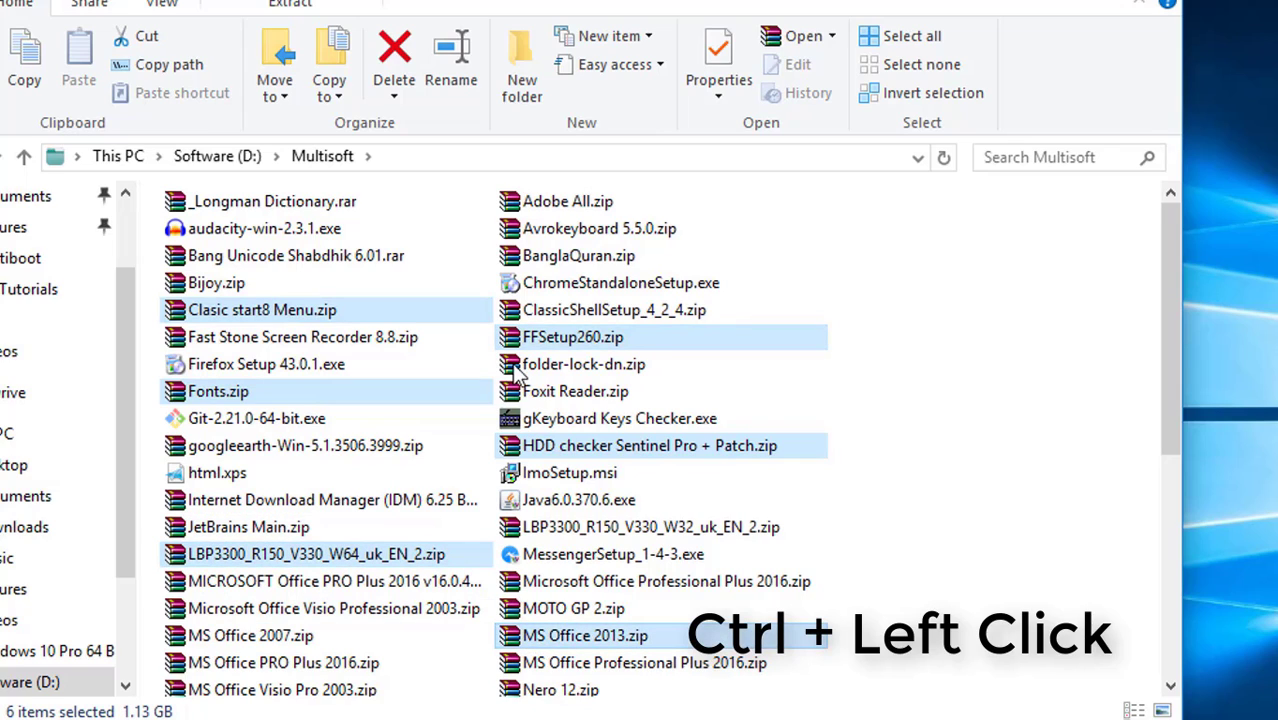
ctrl+click(563, 212)
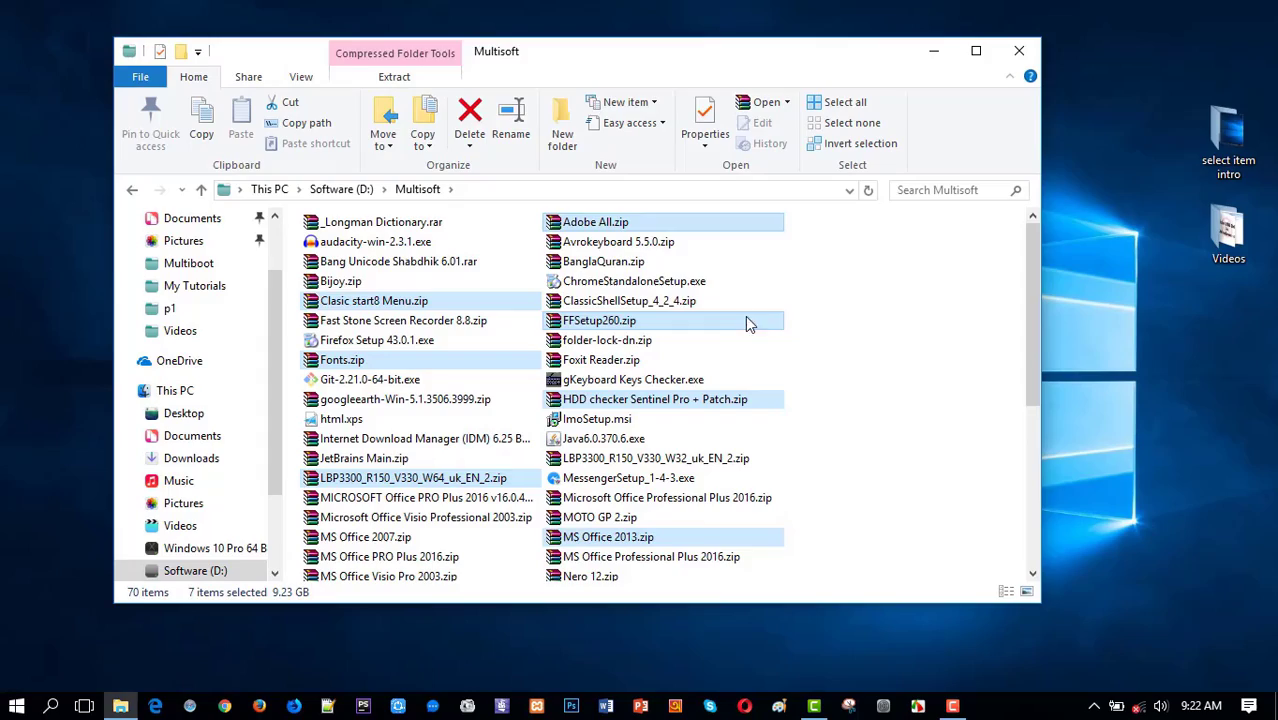
click(833, 289)
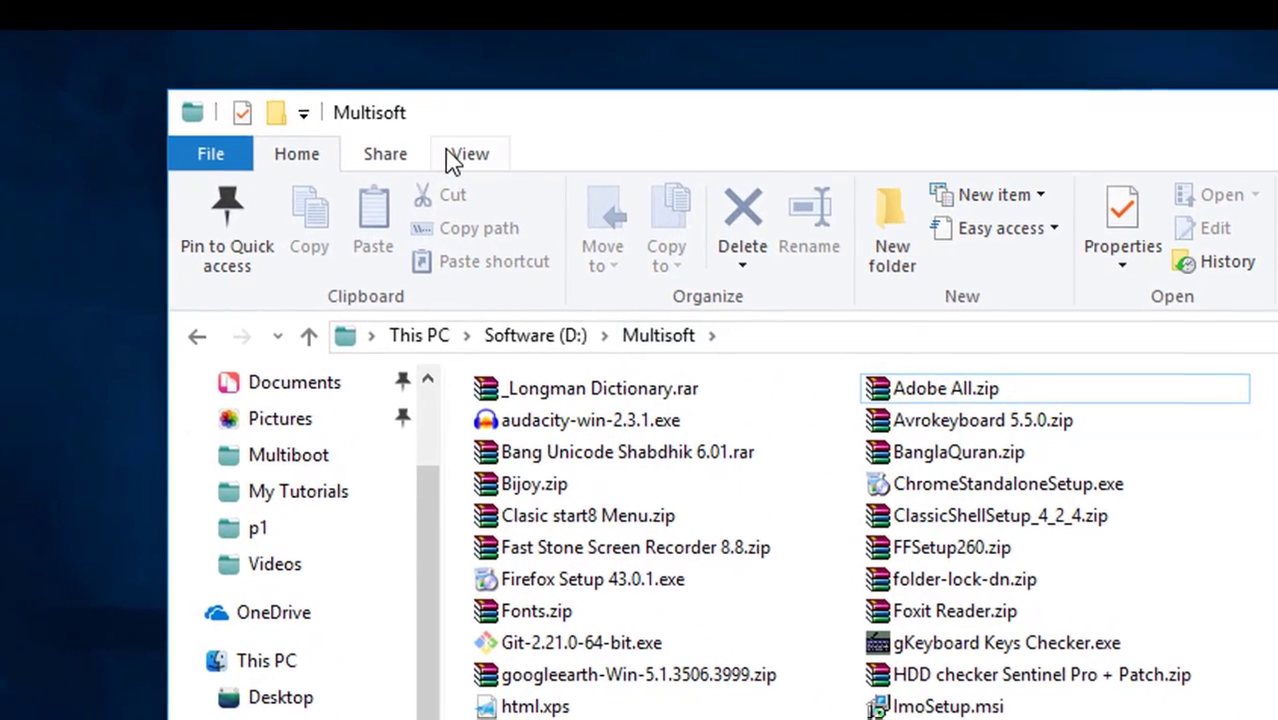
click(472, 160)
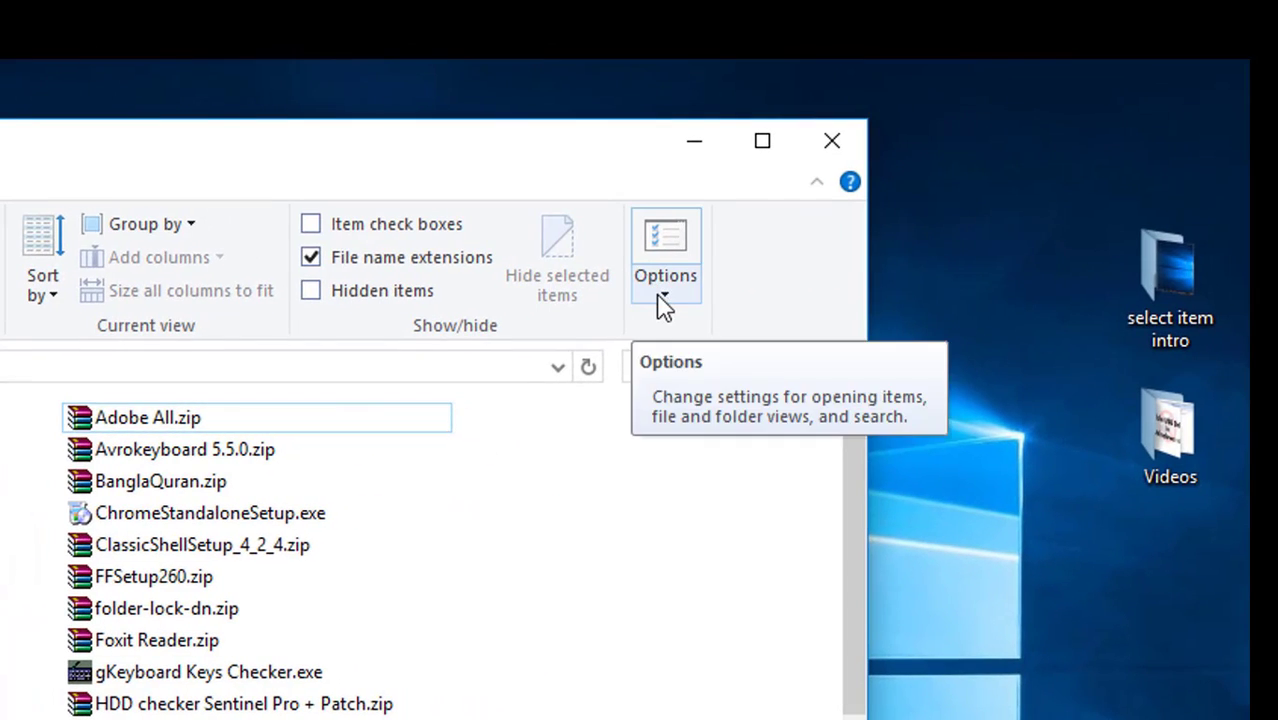
Open Folder Options through View > Options > Change folder and search options.
click(659, 297)
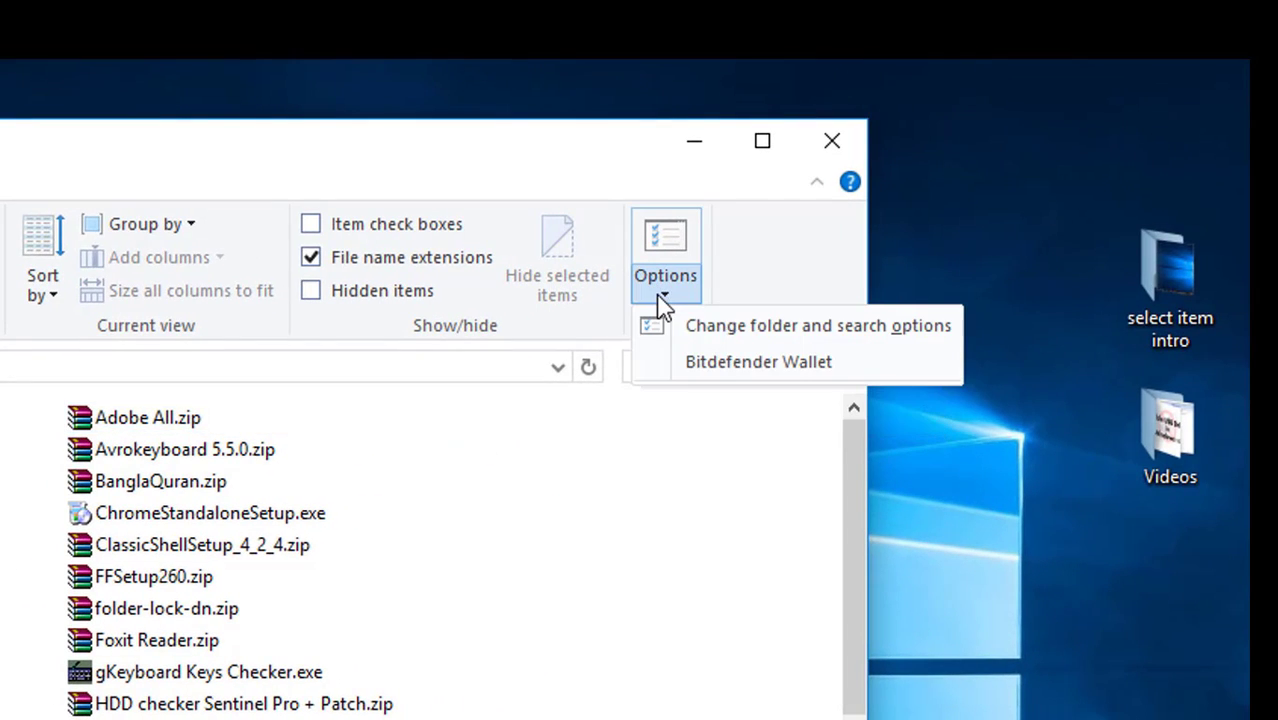
click(770, 327)
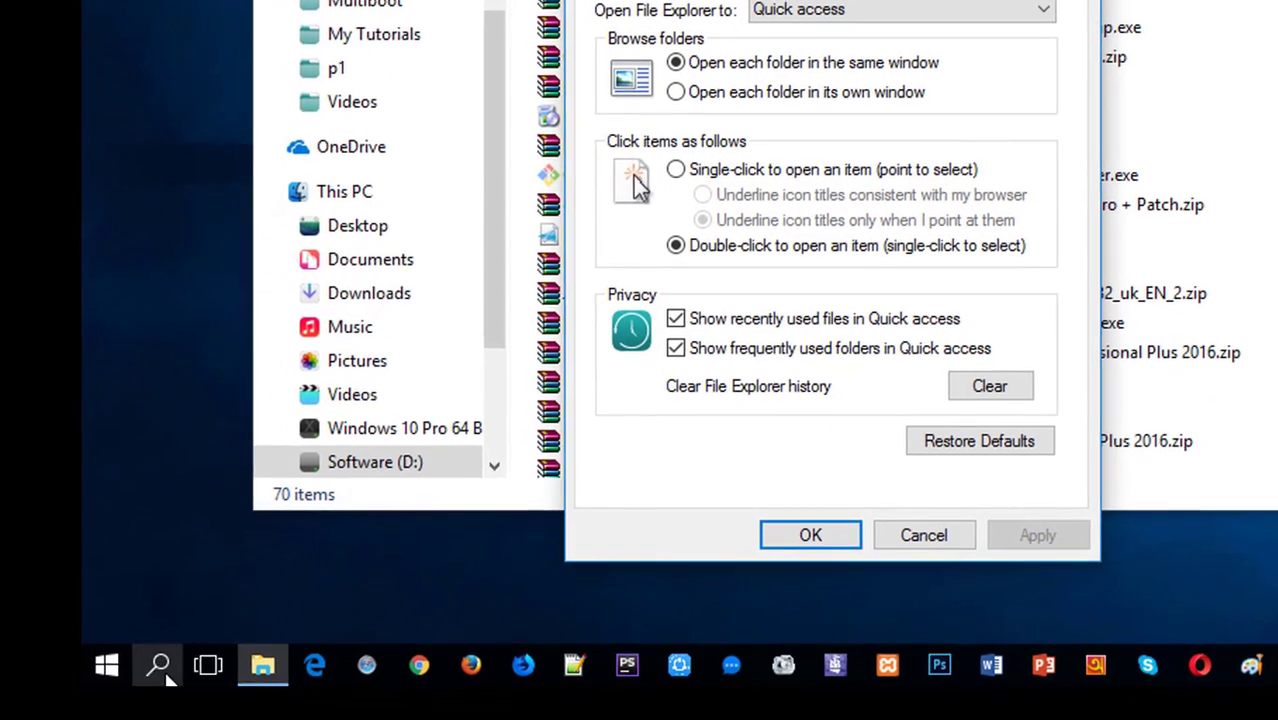
Open a second File Explorer Options window by searching 'file ex' and place it right of Folder Options.
click(160, 665)
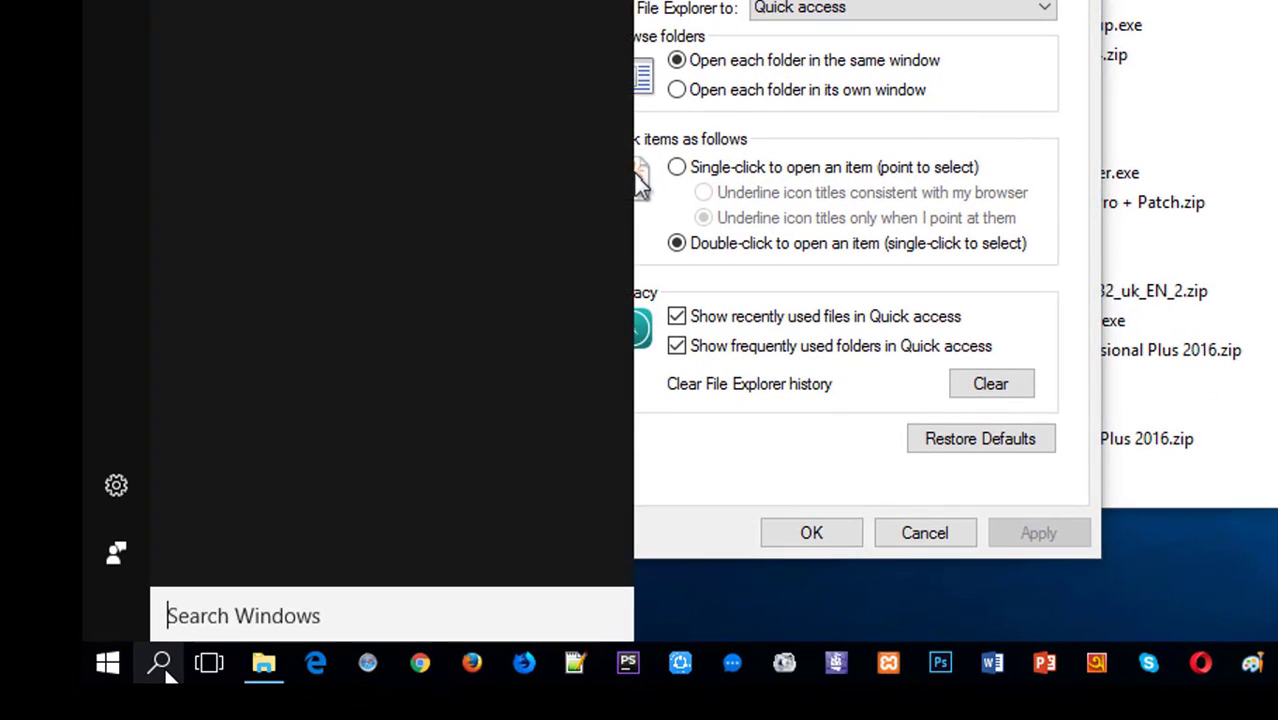
text(fi)
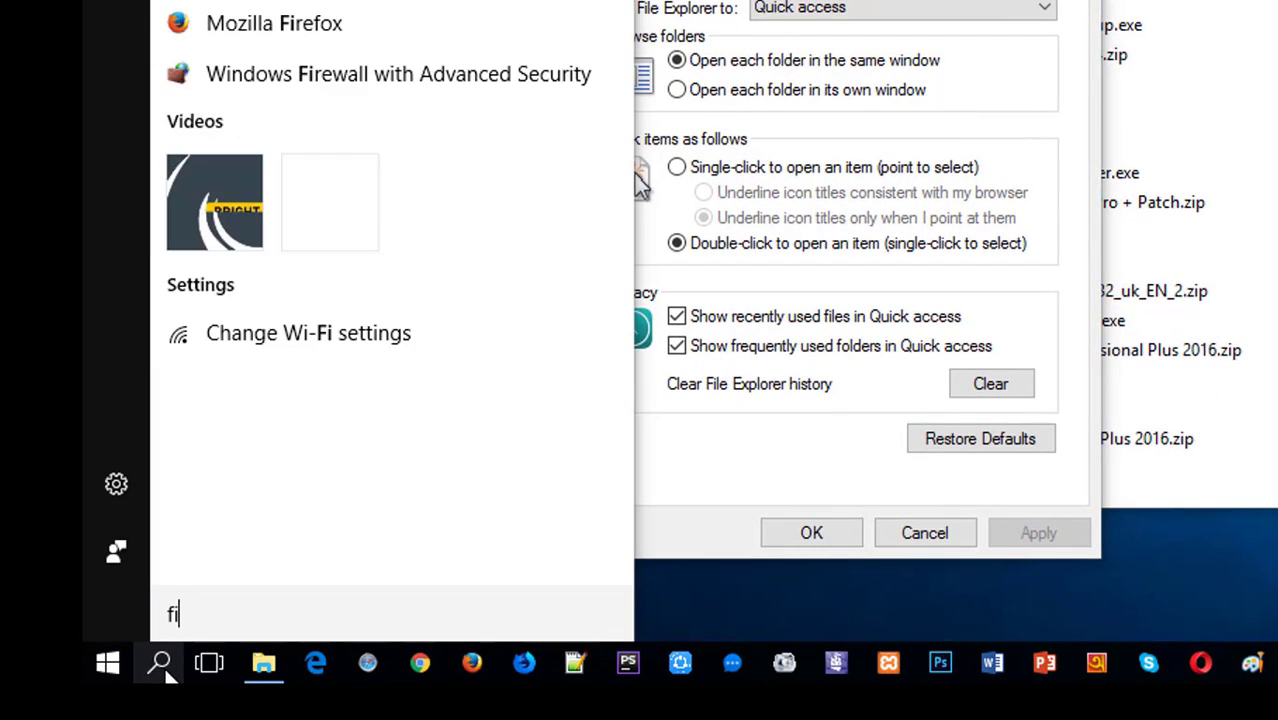
text(le ex)
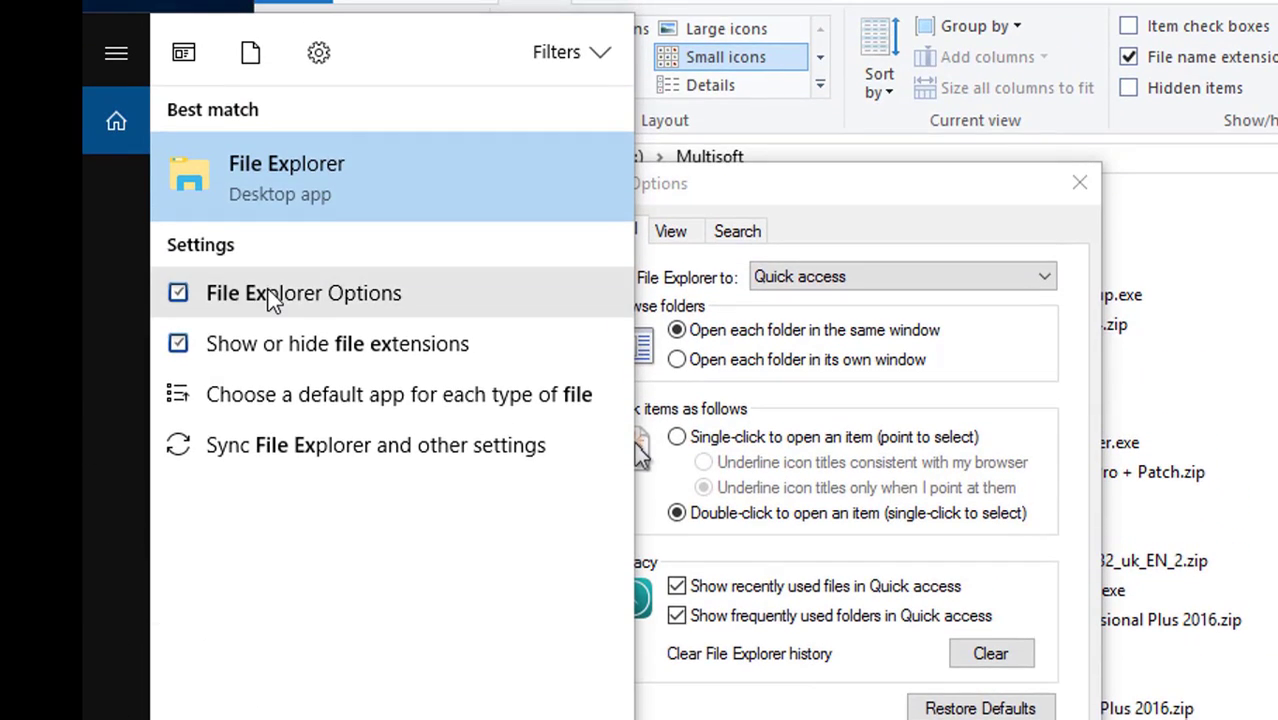
click(268, 289)
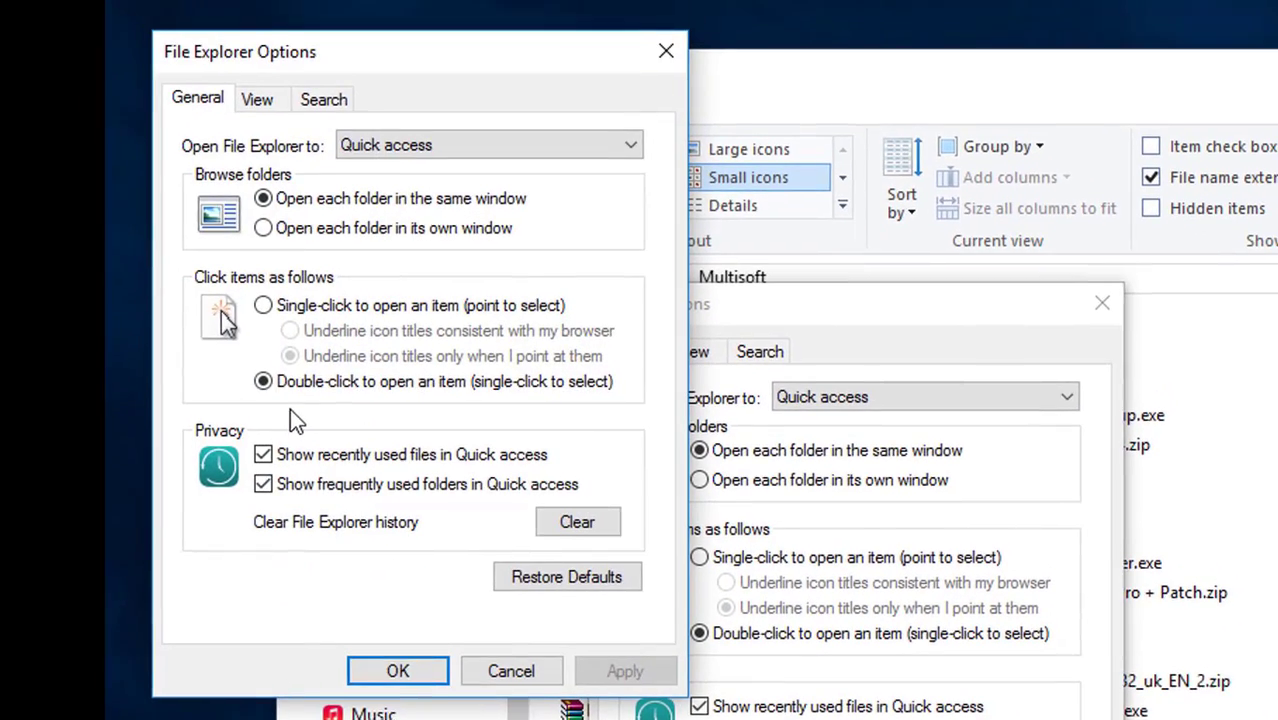
drag(420, 51, 1277, 293)
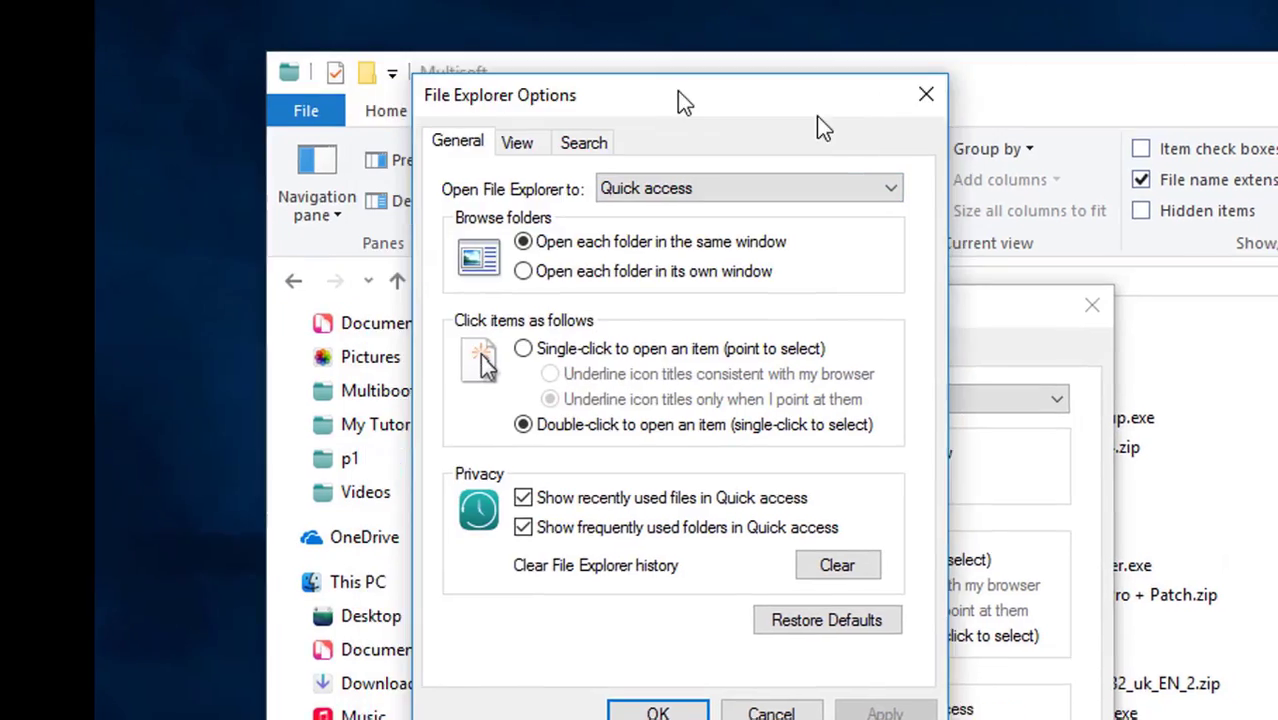
drag(970, 137, 1045, 140)
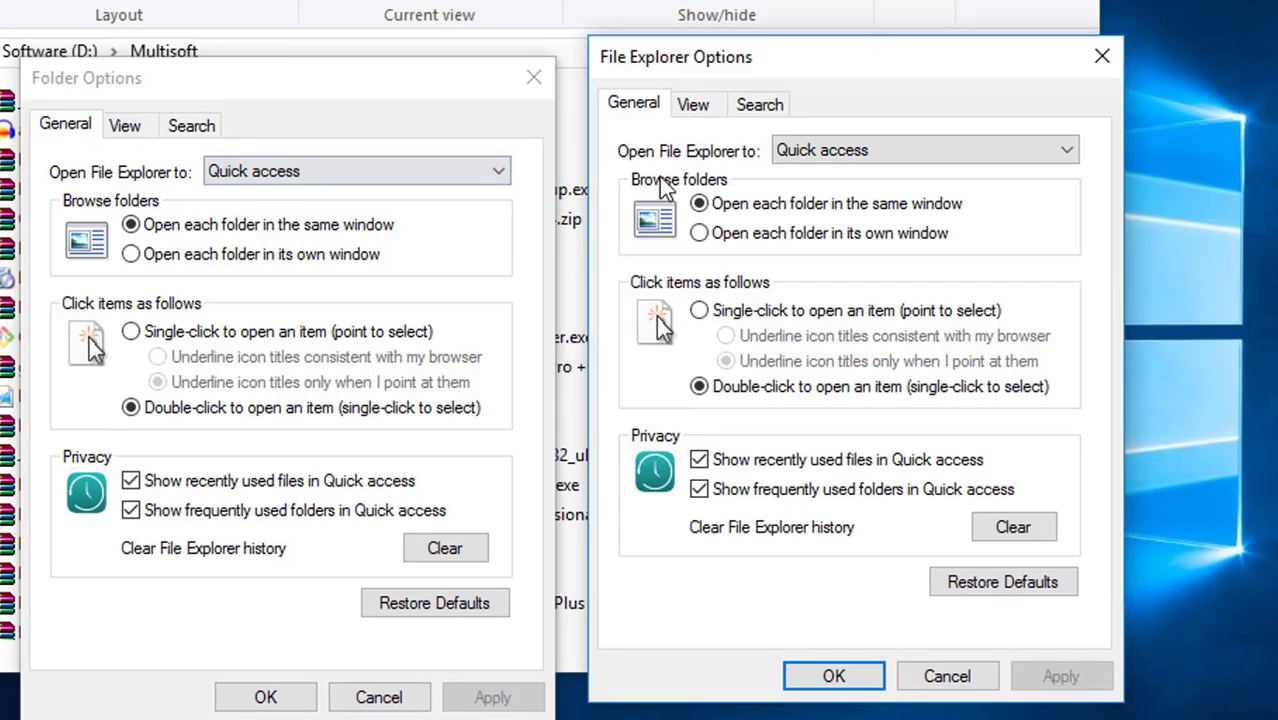
Tick 'Use check boxes to select items' on Folder Options' View tab, apply it, and close the dialog.
click(694, 106)
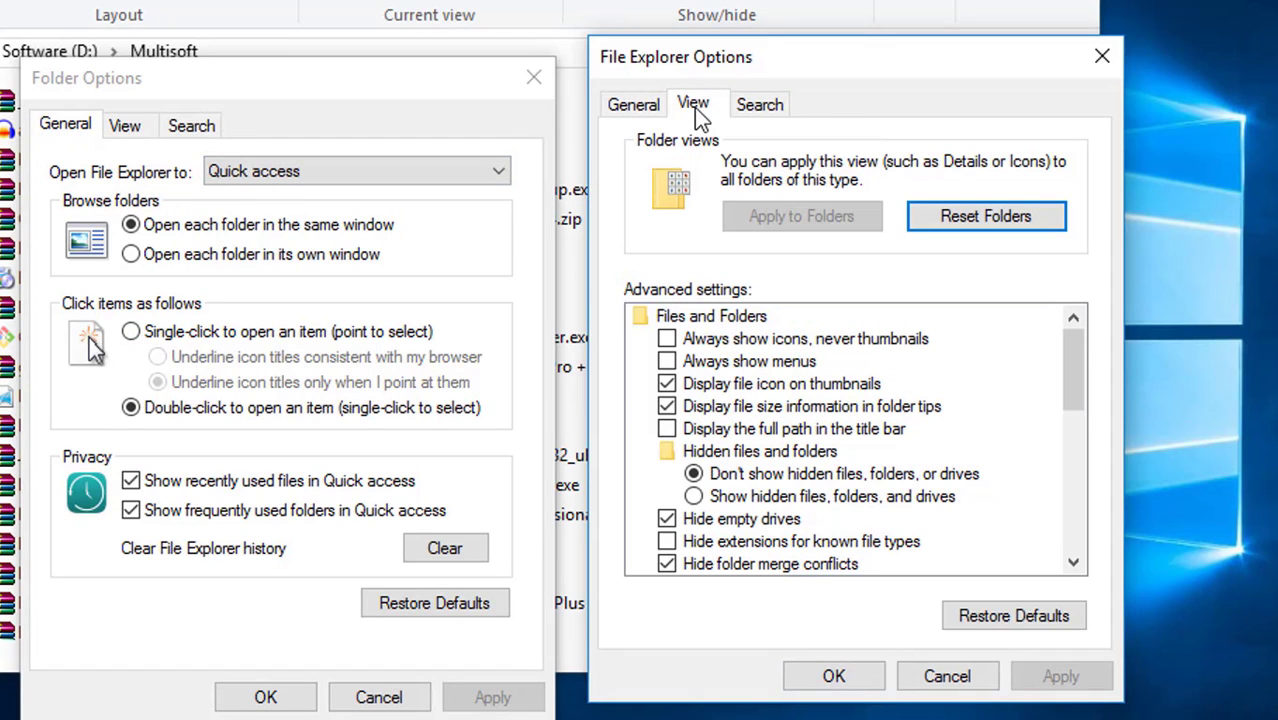
scroll(733, 410, down, 7)
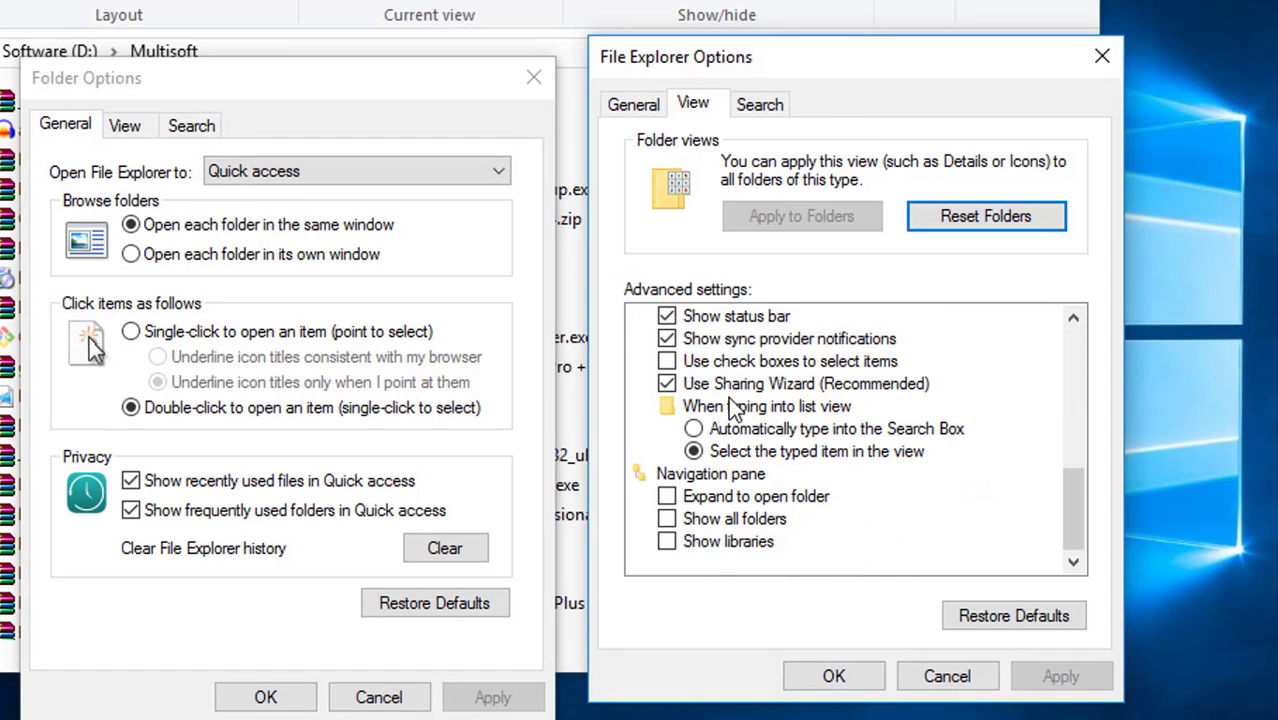
scroll(733, 410, up, 3)
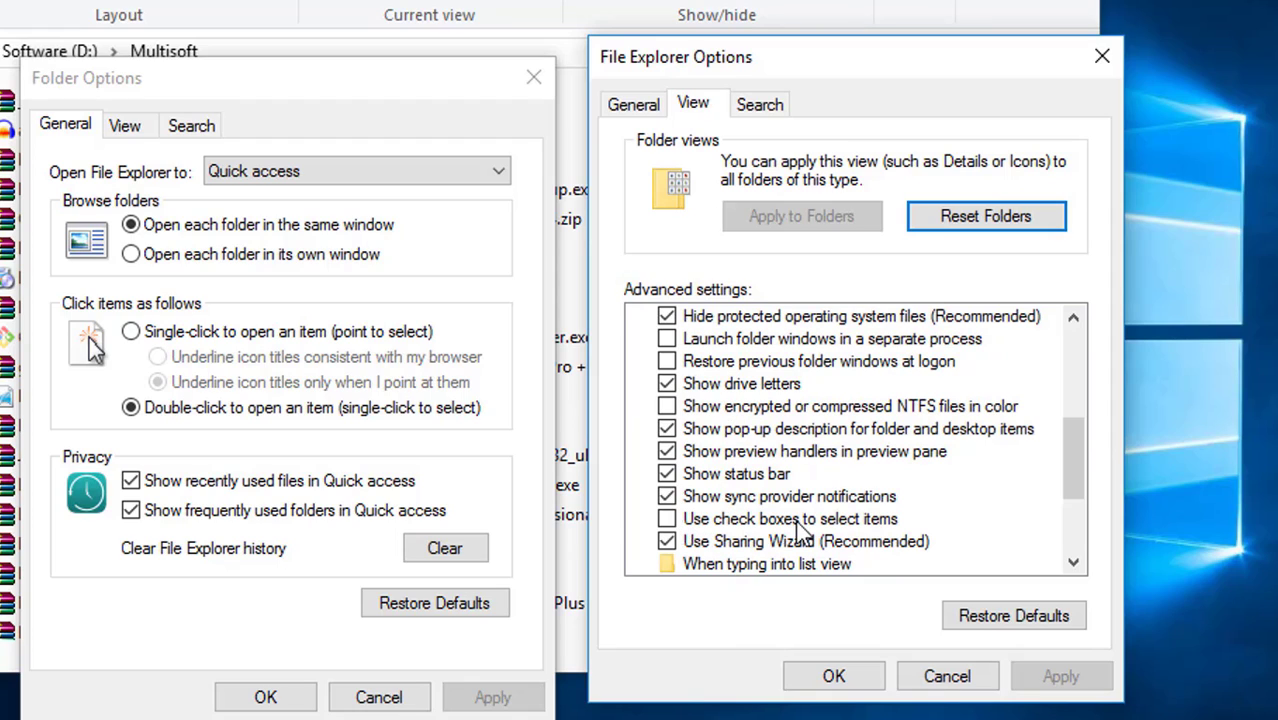
click(125, 126)
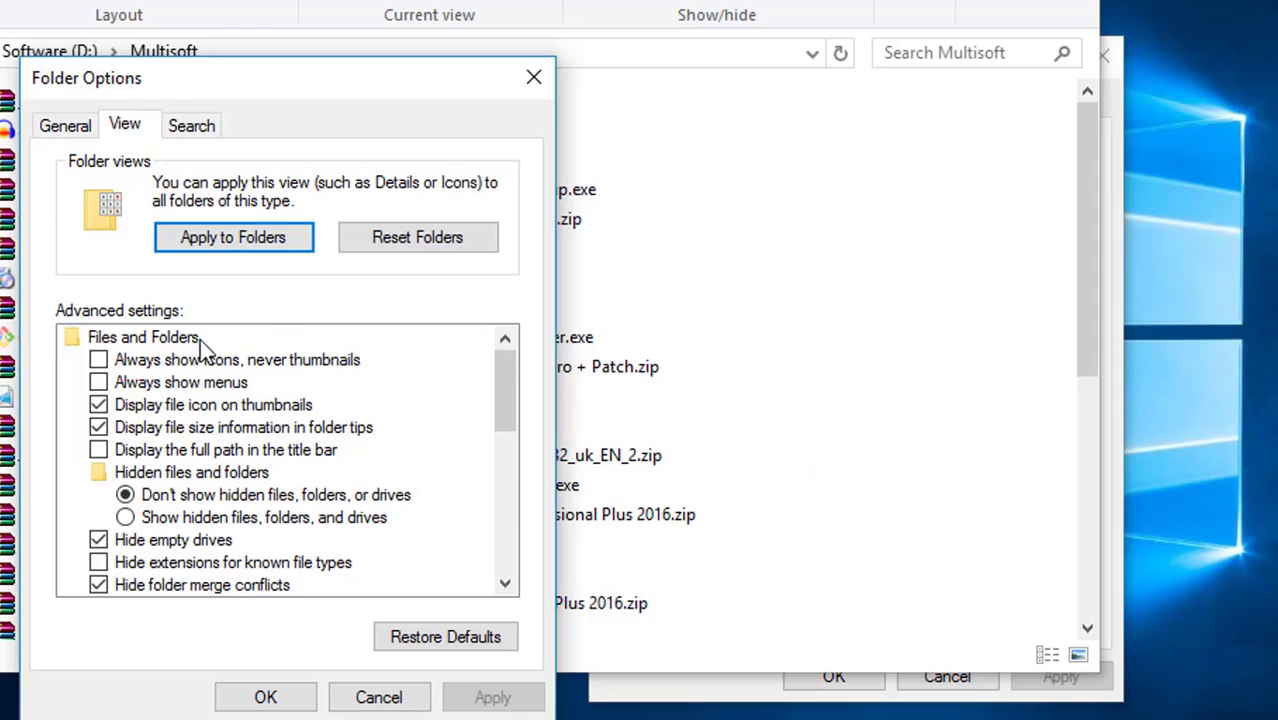
scroll(202, 355, down, 6)
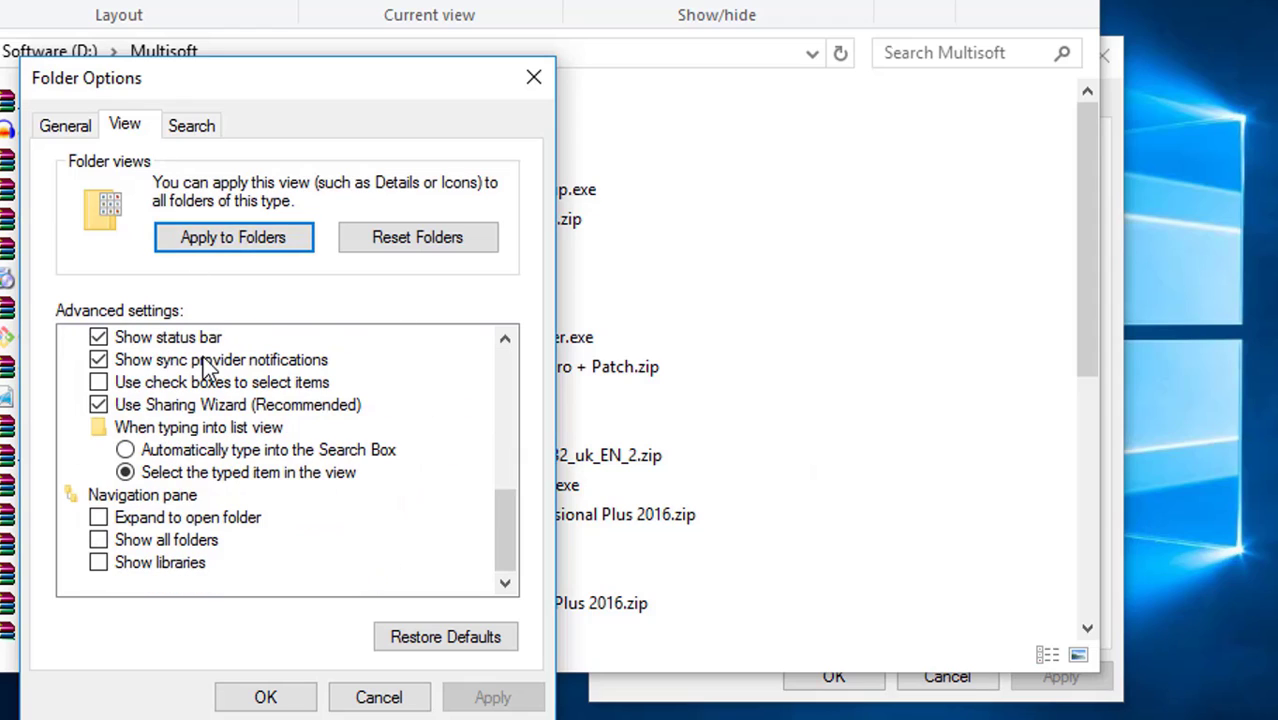
click(110, 384)
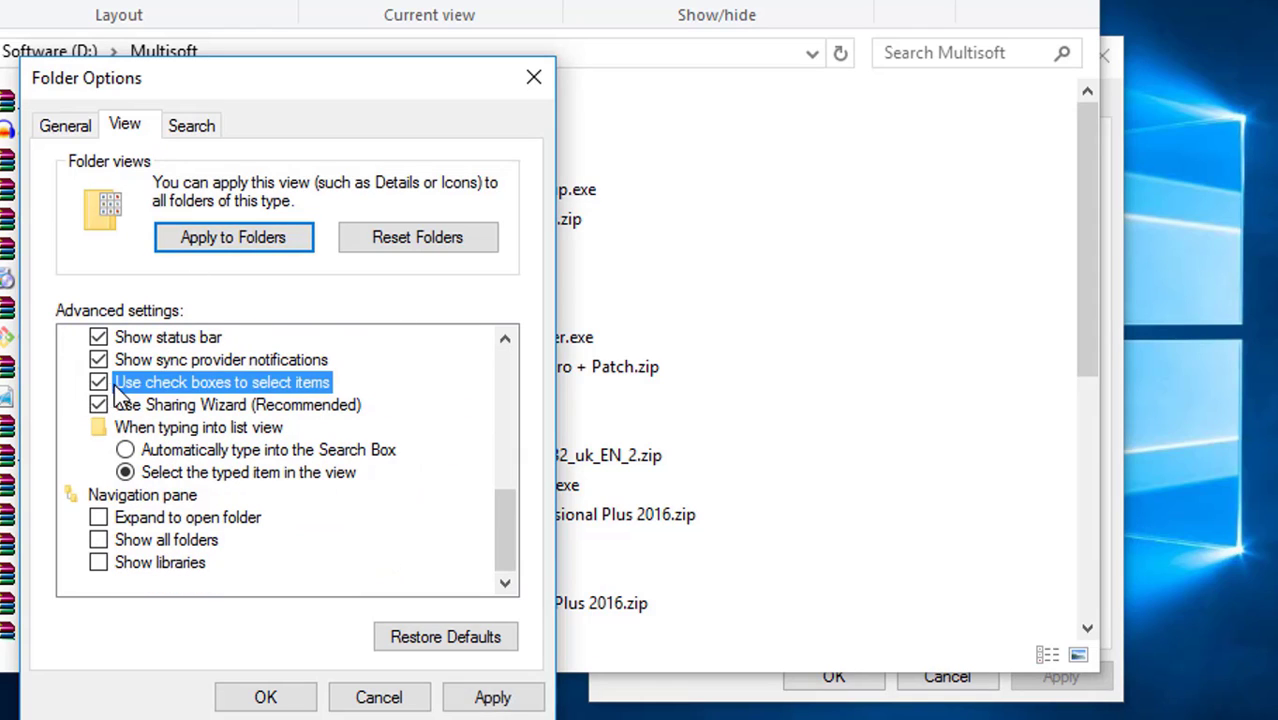
click(472, 700)
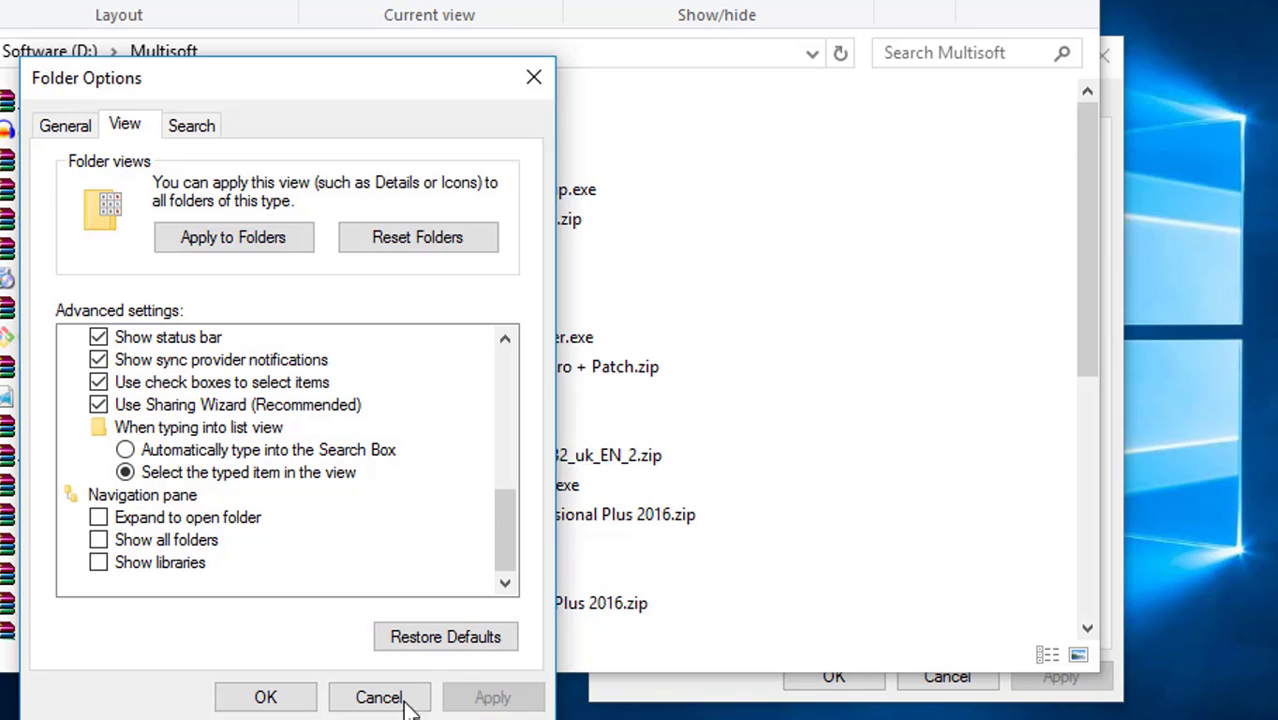
click(303, 697)
Tick 'Use check boxes to select items' in File Explorer Options as well, apply, and close it.
click(650, 698)
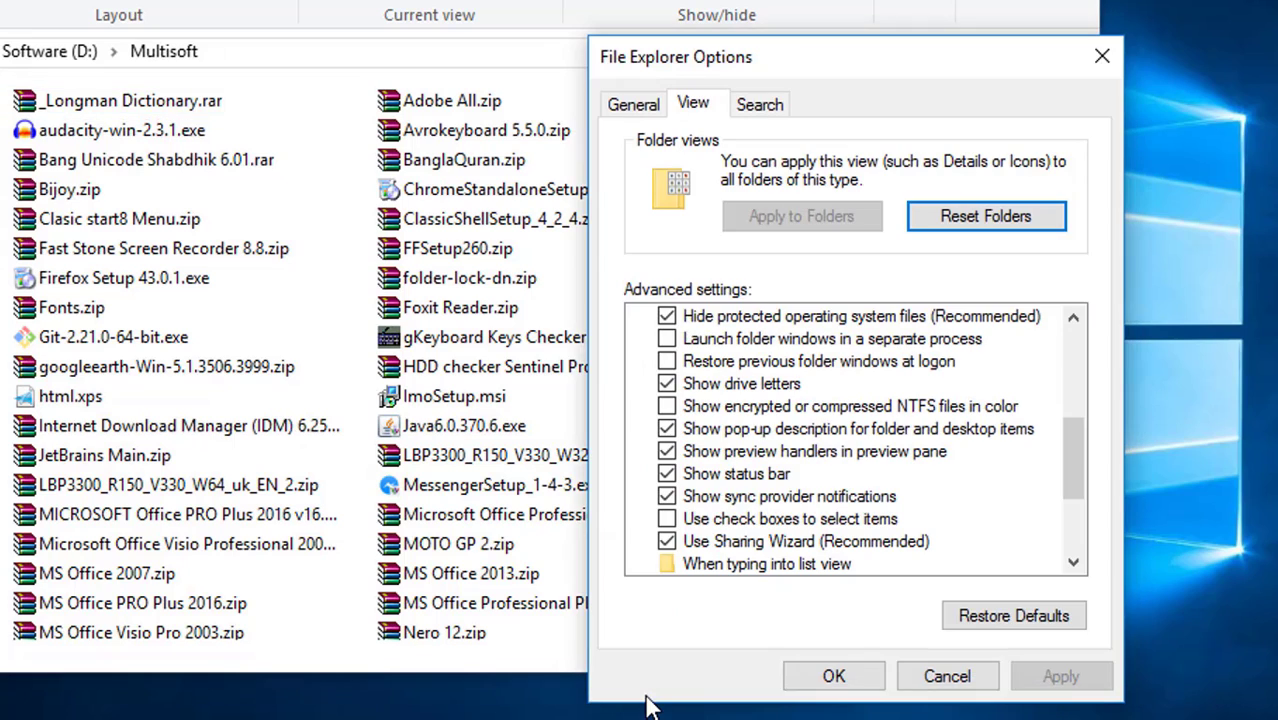
click(666, 519)
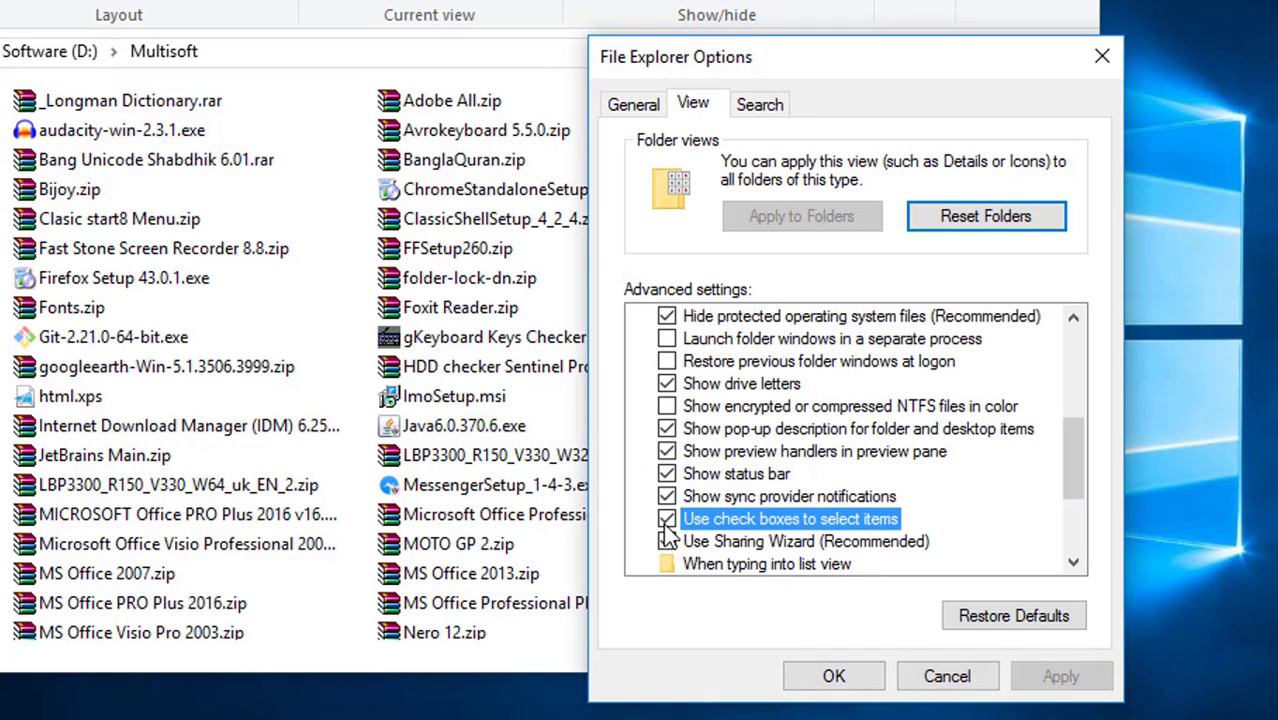
click(1060, 677)
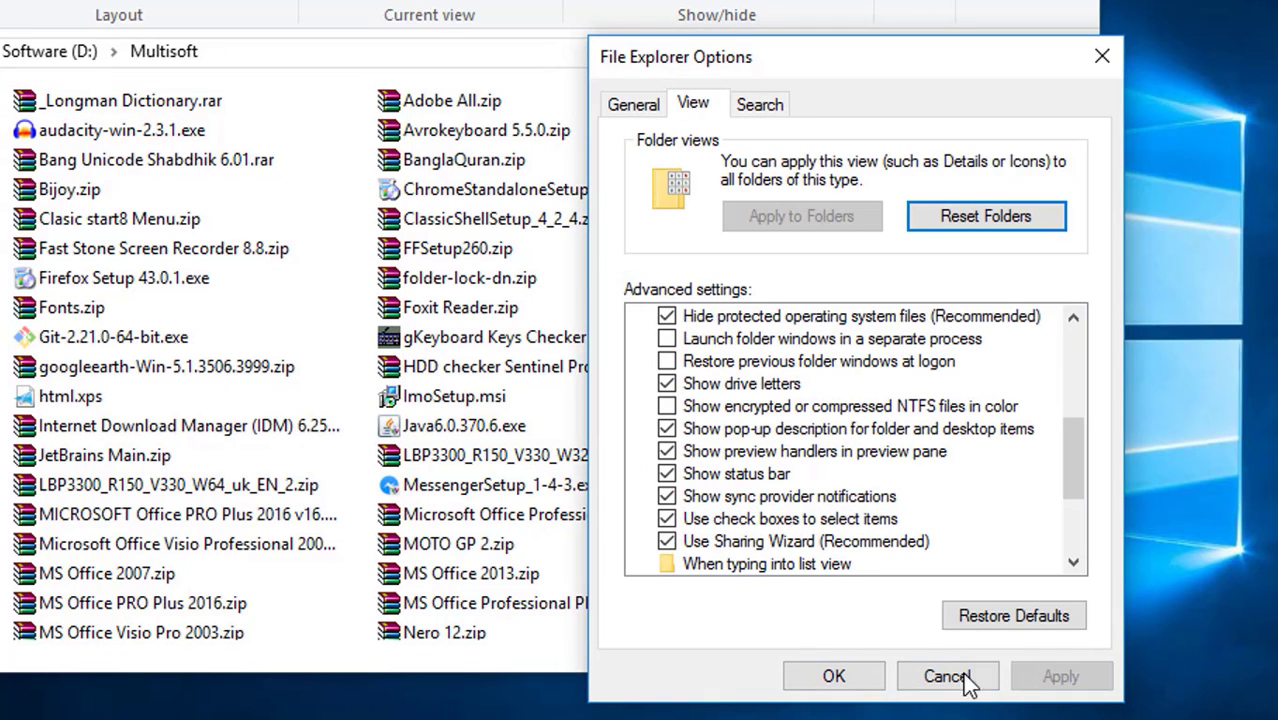
click(834, 677)
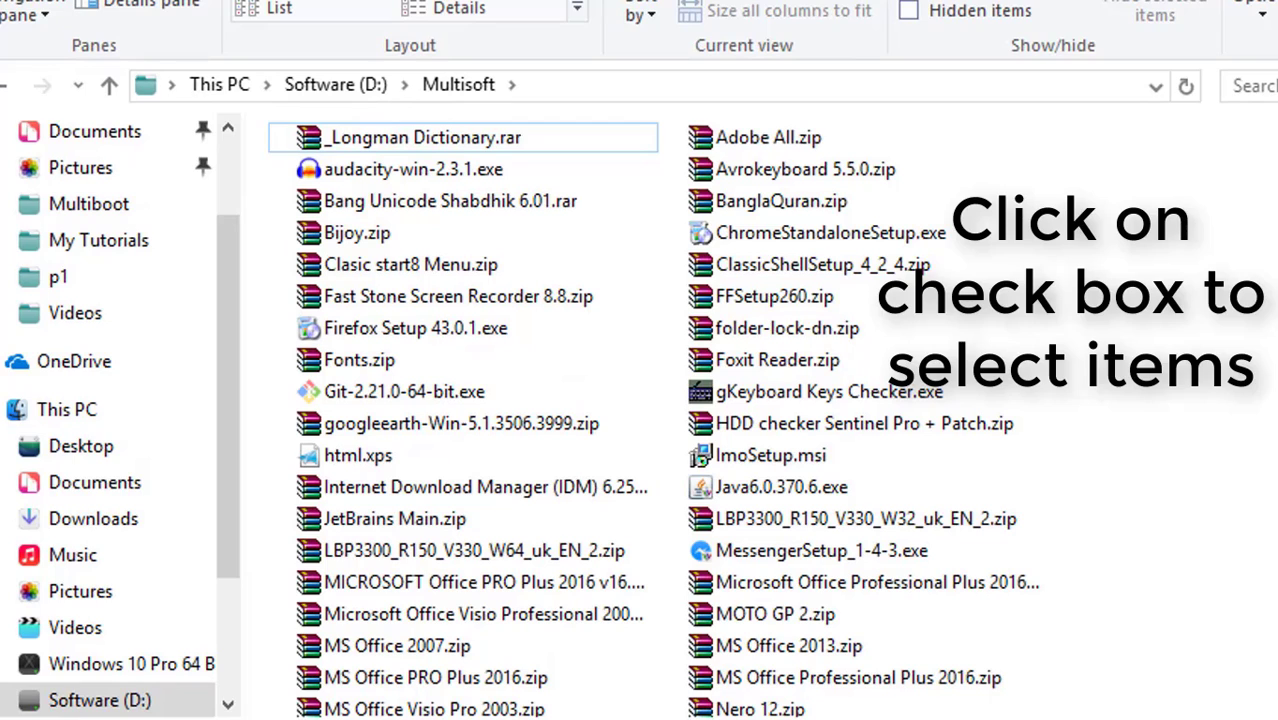
Tick _Longman Dictionary.rar, Adobe All.zip, ClassicShellSetup_4_2_4.zip, Clasic start8 Menu.zip and Firefox Setup 43.0.1.exe.
mouse_move(285, 143)
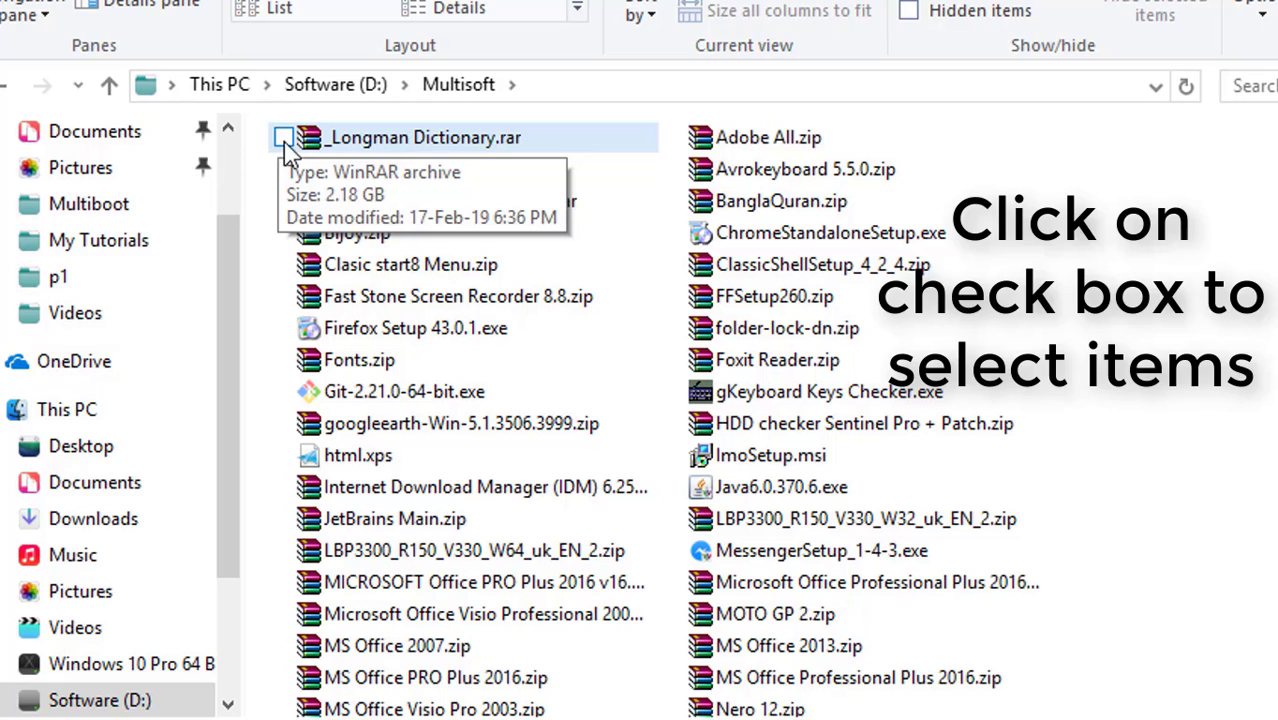
click(284, 139)
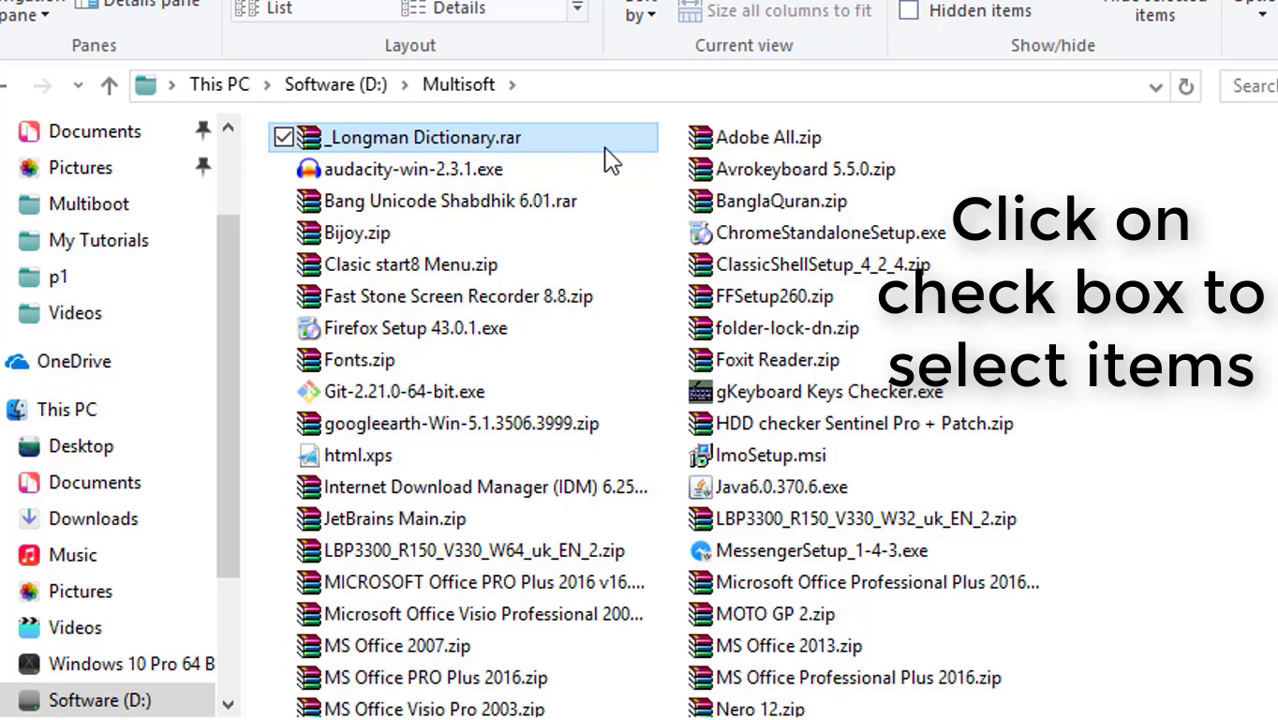
click(674, 139)
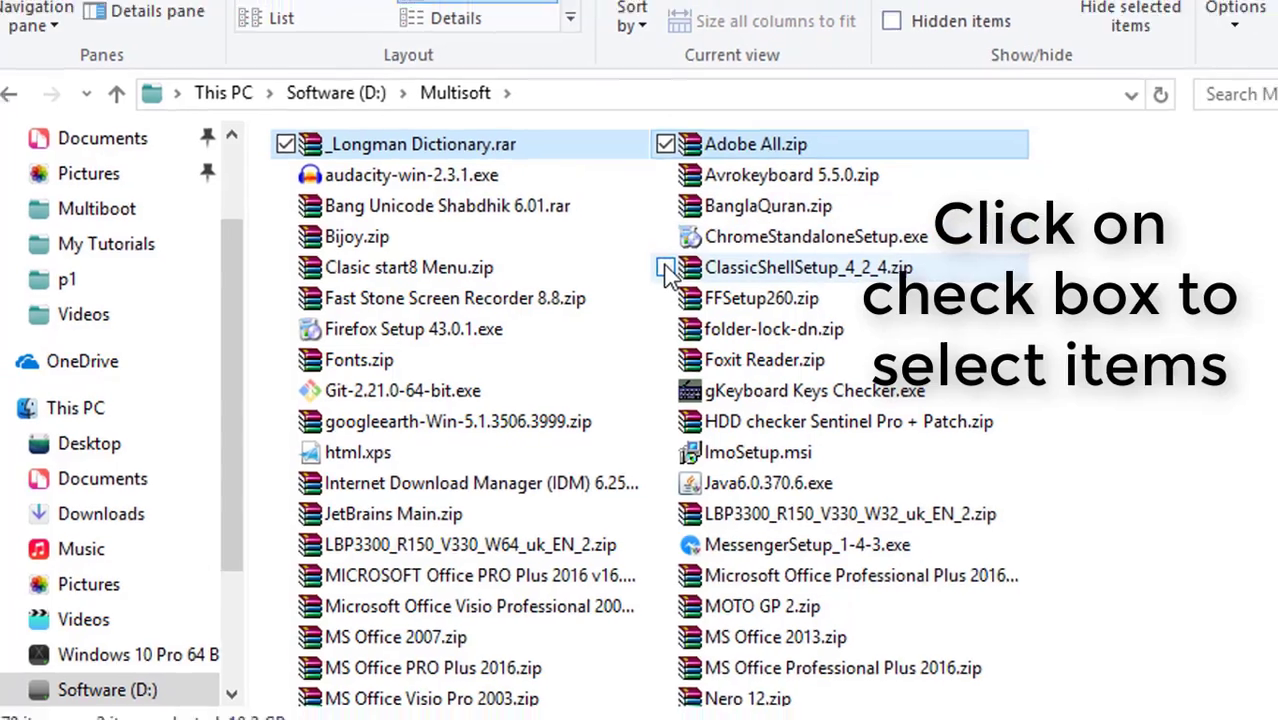
click(666, 269)
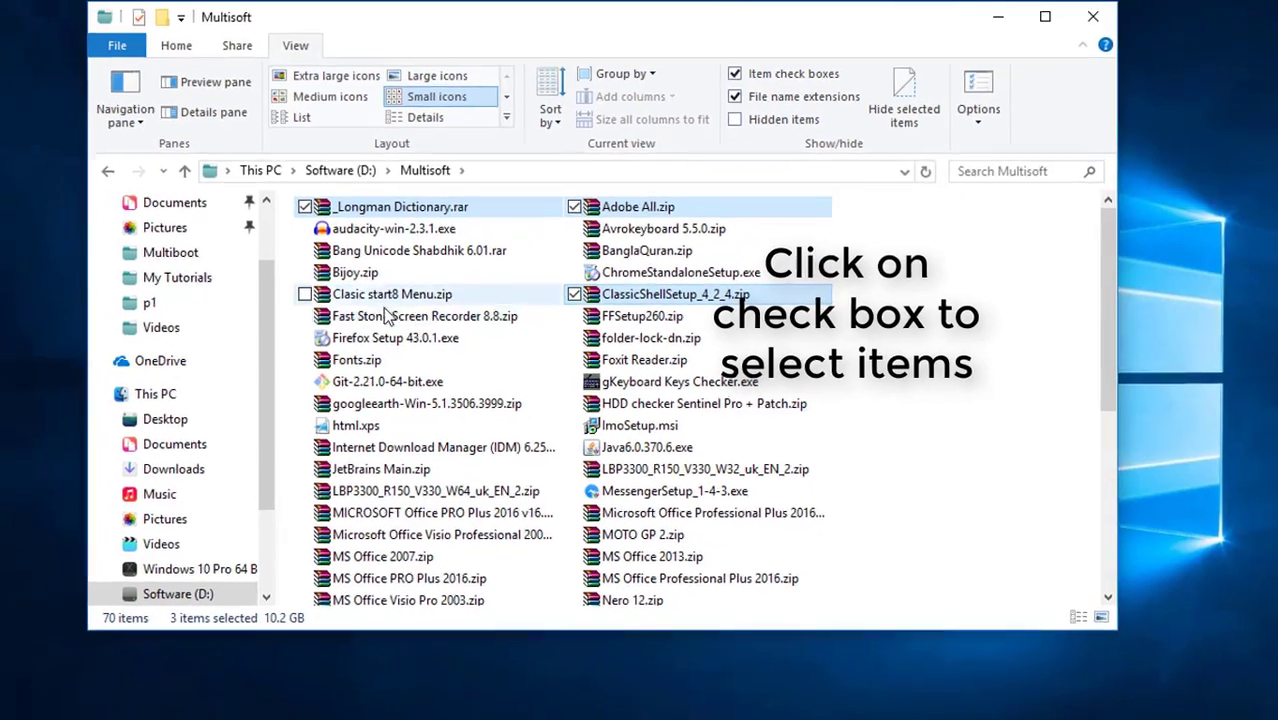
click(285, 267)
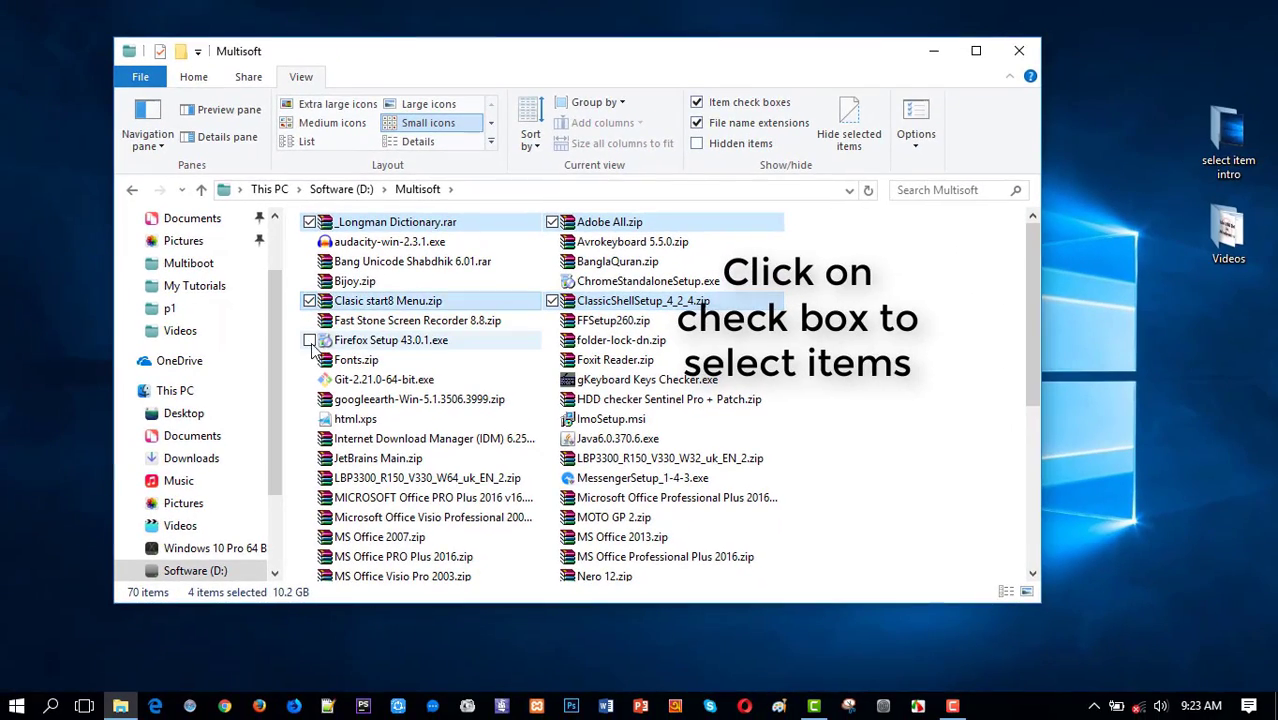
click(309, 341)
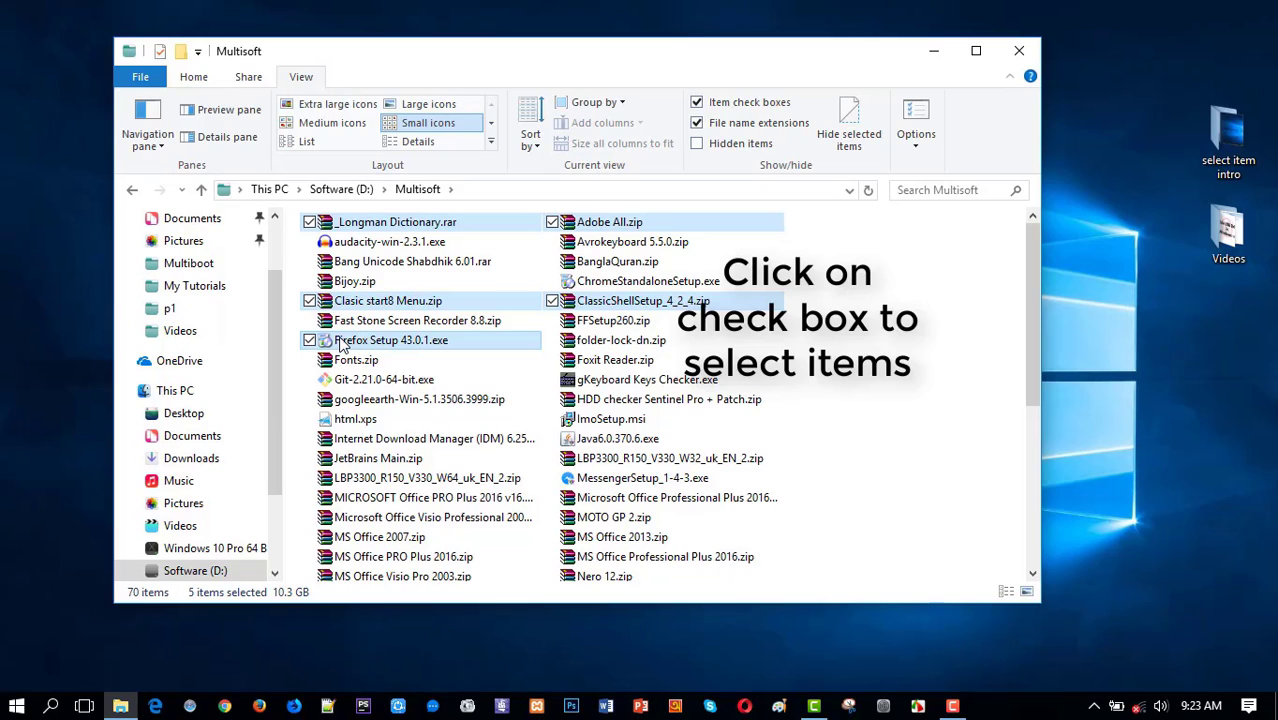